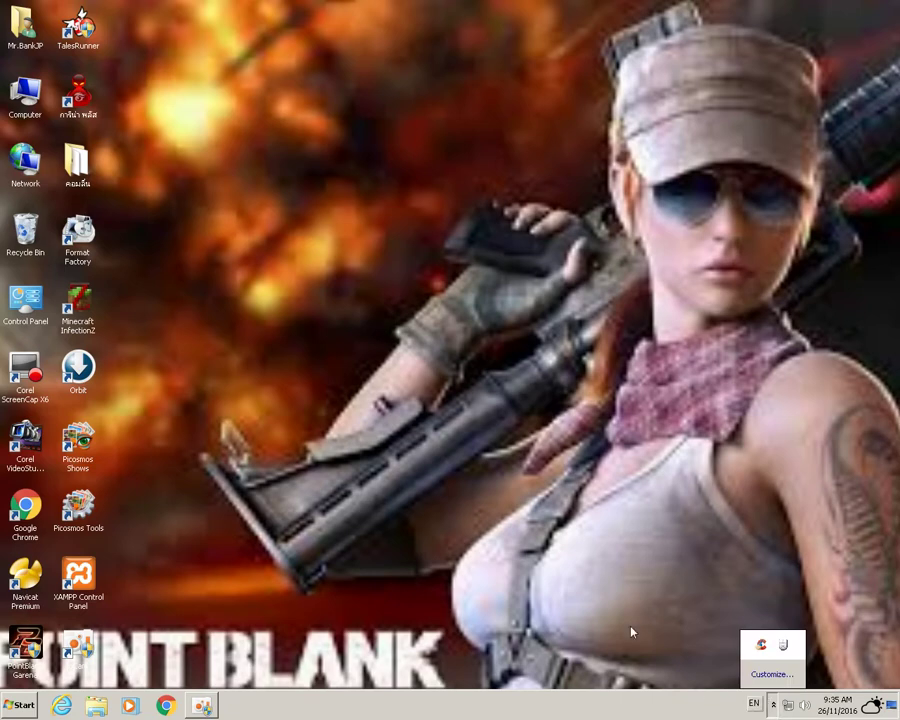
right_click(338, 140)
left_click(350, 167)
right_click(297, 140)
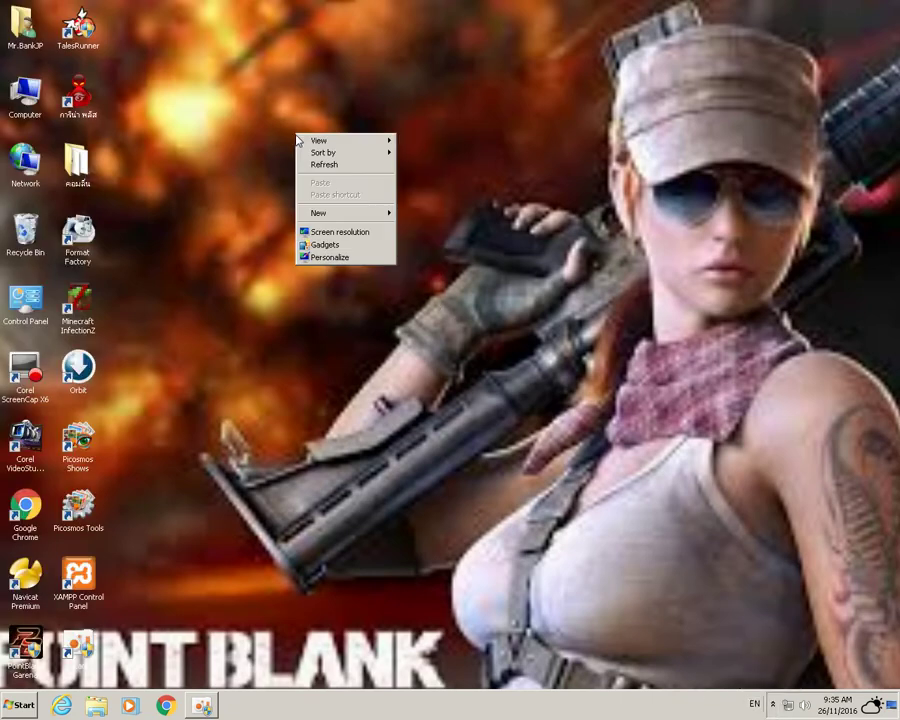
left_click(300, 140)
right_click(302, 136)
left_click(297, 147)
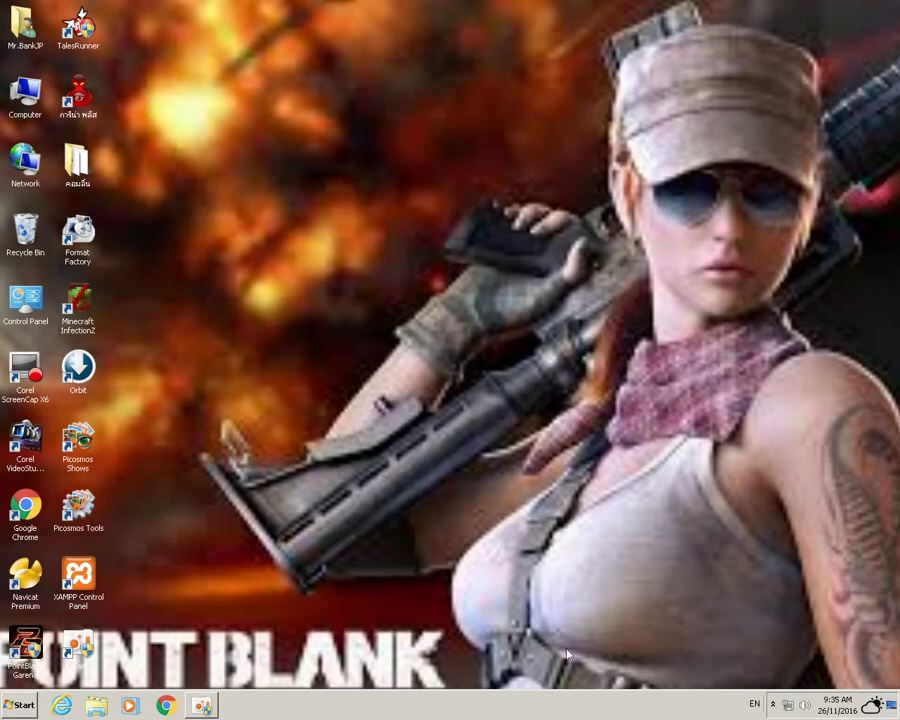
Step: Place a desktop shortcut for X-Mouse Button Control and launch the program
left_click(14, 710)
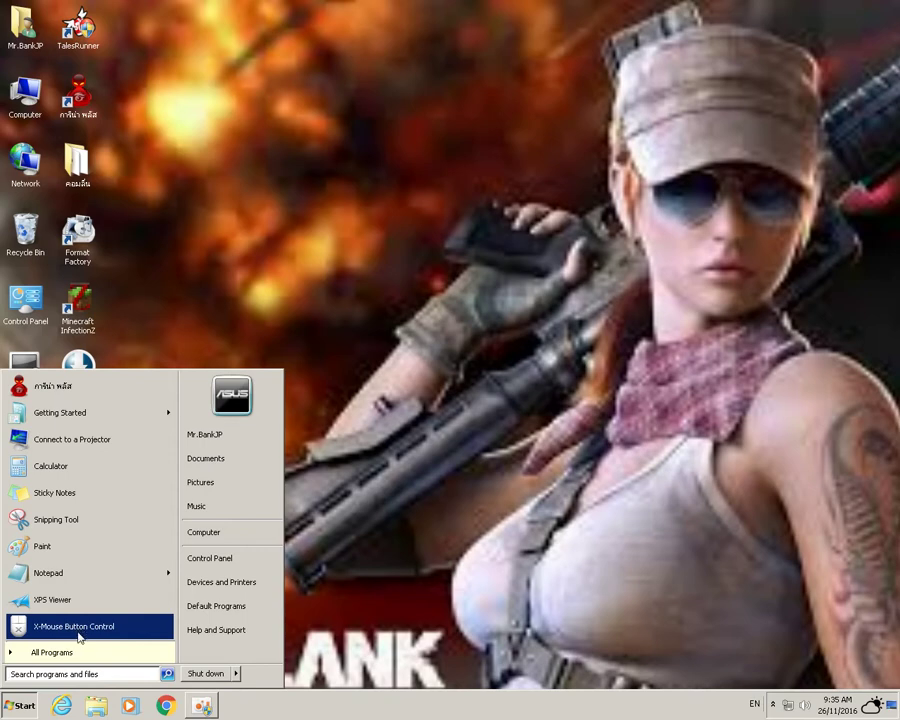
right_click(83, 637)
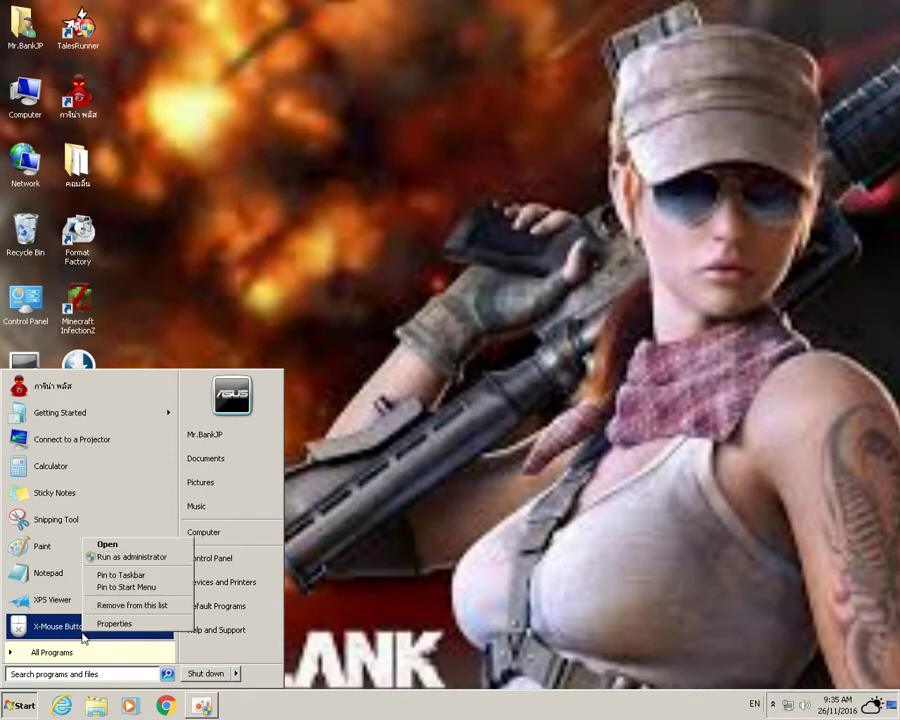
key("super")
key("super")
left_click_drag(128, 316, 185, 100)
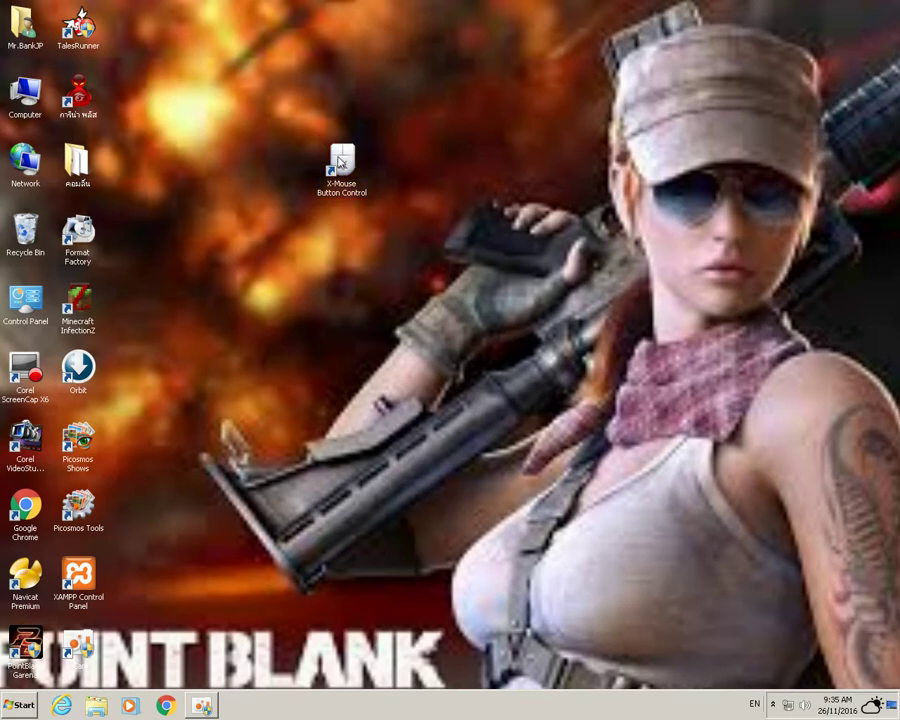
left_click(365, 295)
double_click(397, 230)
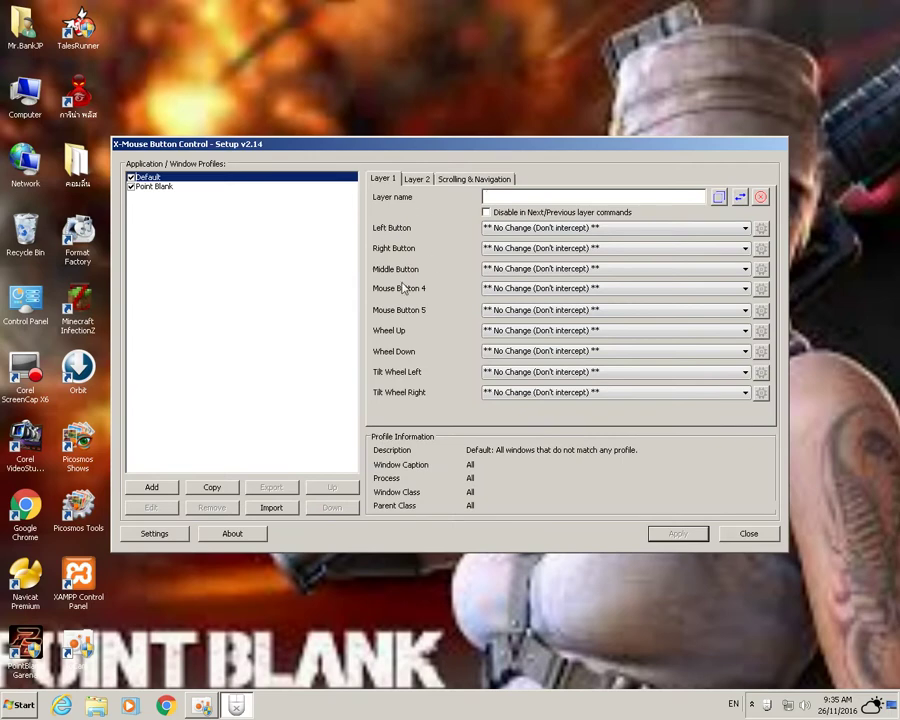
Step: Reset the Layer 1 assignments of the Point Blank profile and remove that profile from the list
left_click(165, 187)
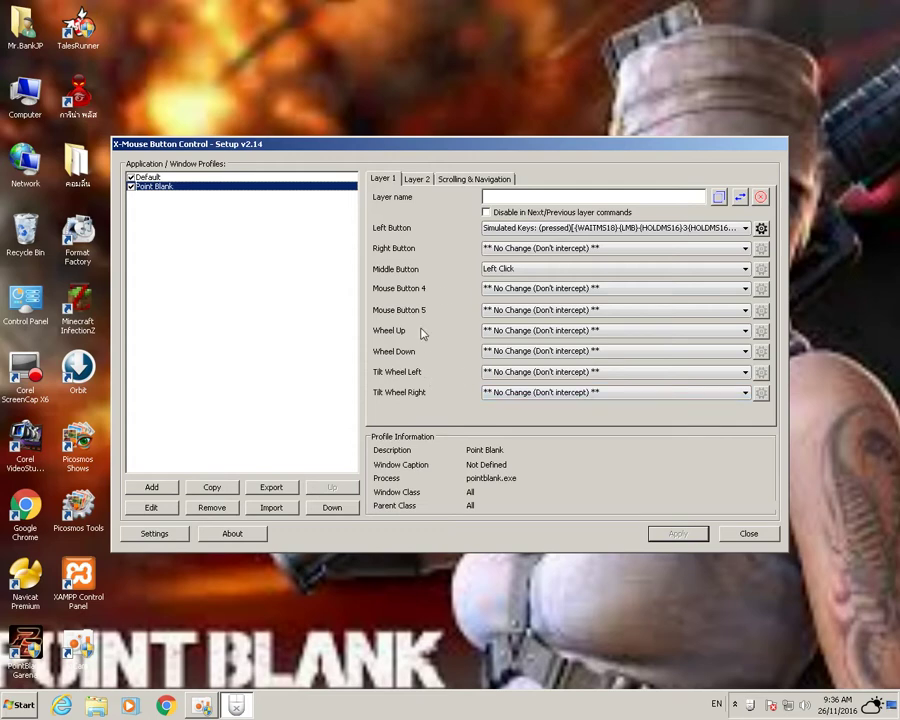
left_click(760, 197)
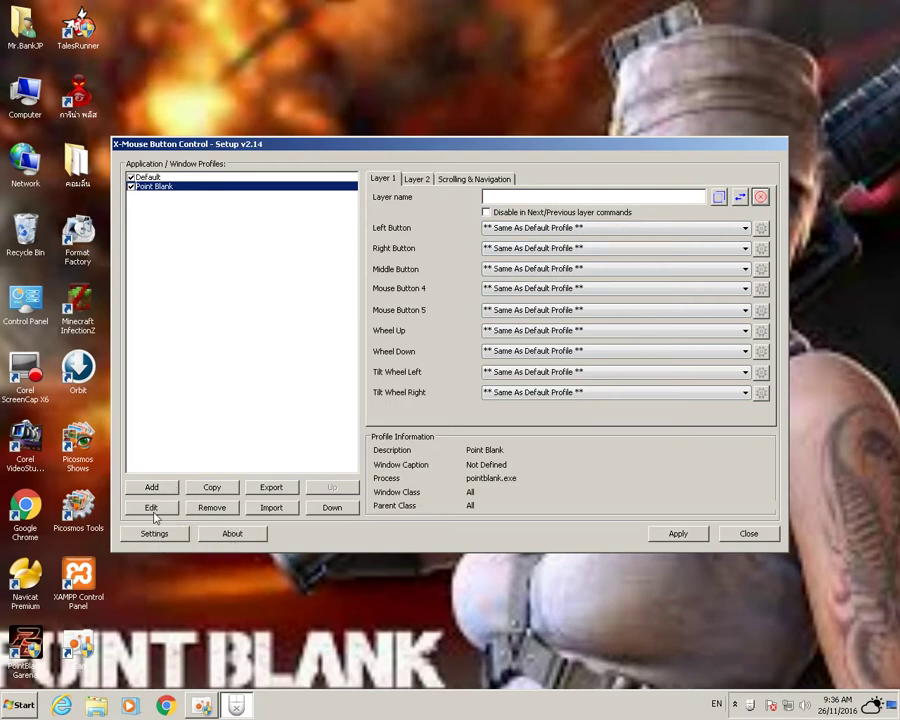
left_click(156, 178)
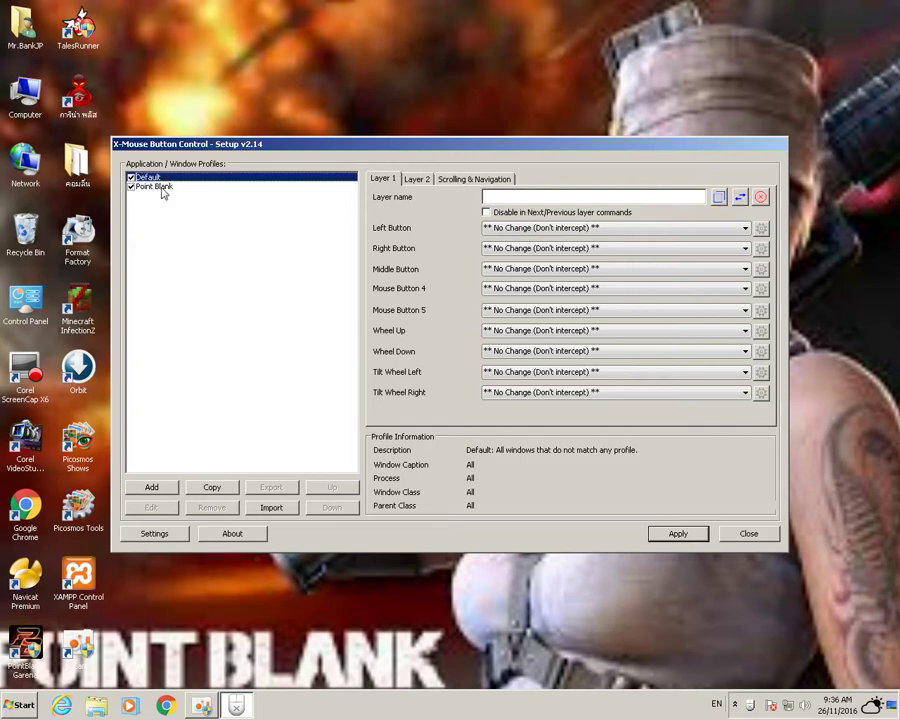
left_click(158, 188)
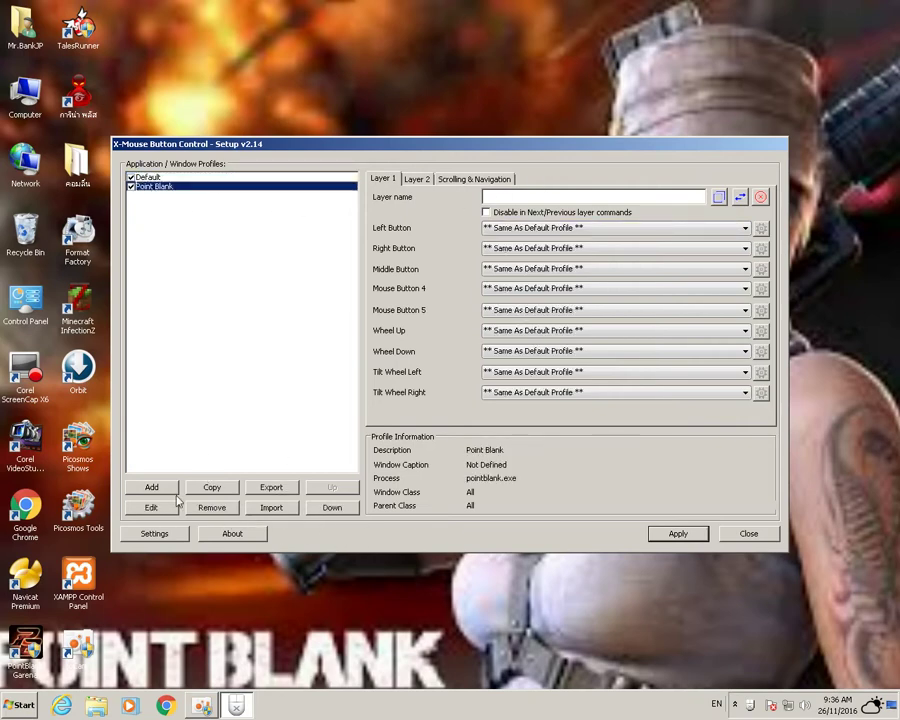
left_click(212, 508)
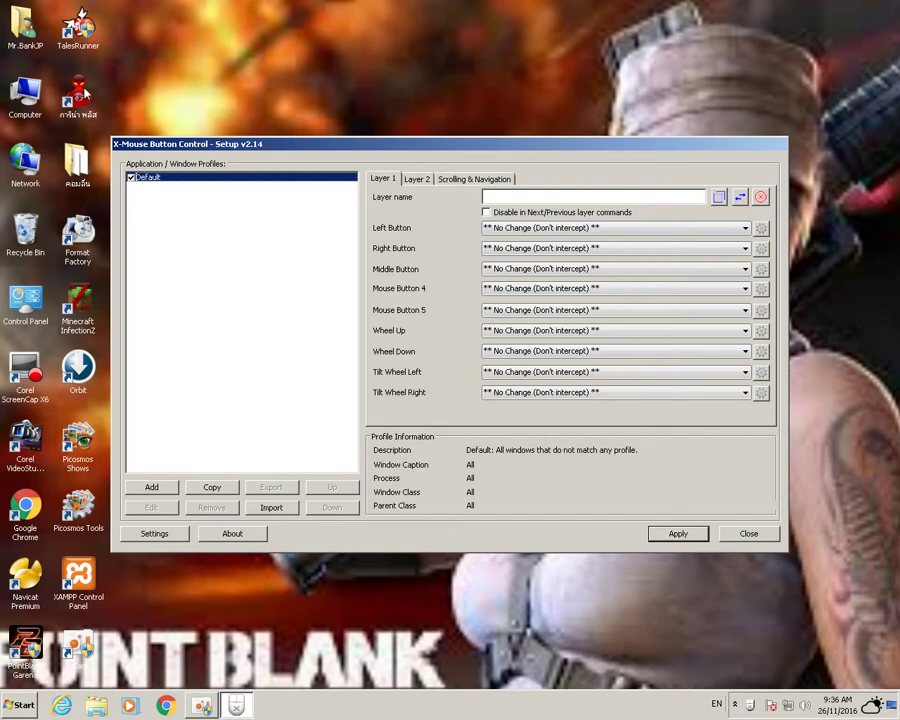
Step: Open Garena+ and start Point Blank, closing the friend-search window that comes with it
double_click(80, 95)
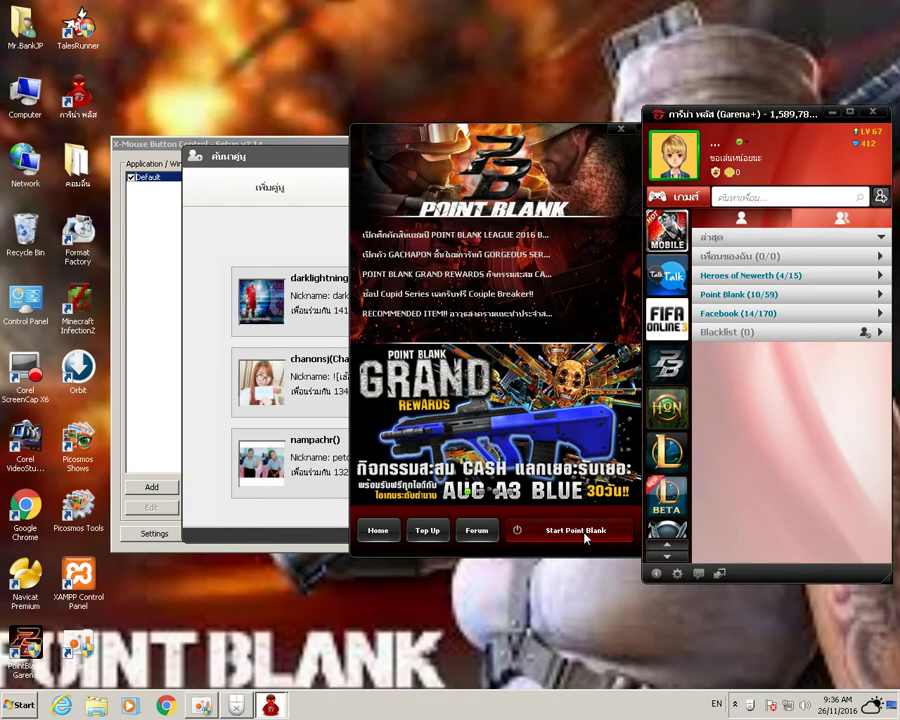
left_click(584, 540)
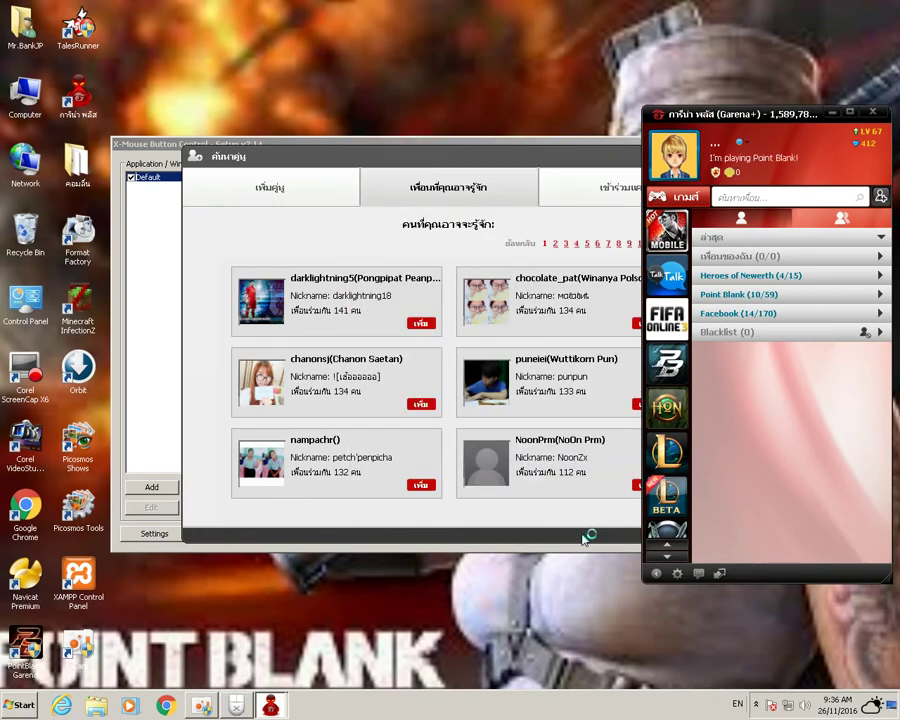
left_click(620, 143)
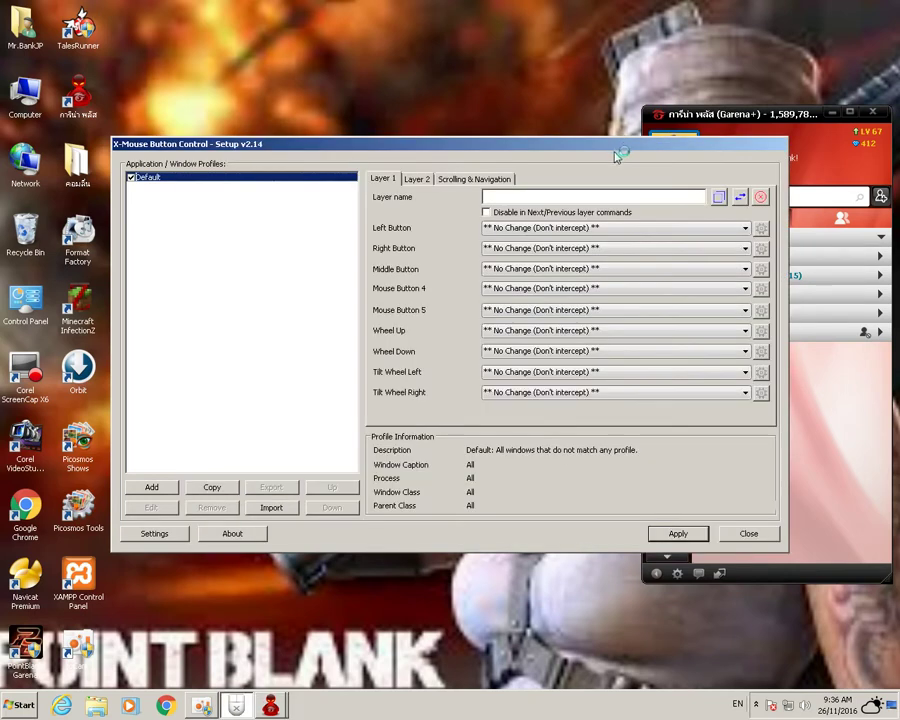
mouse_move(270, 703)
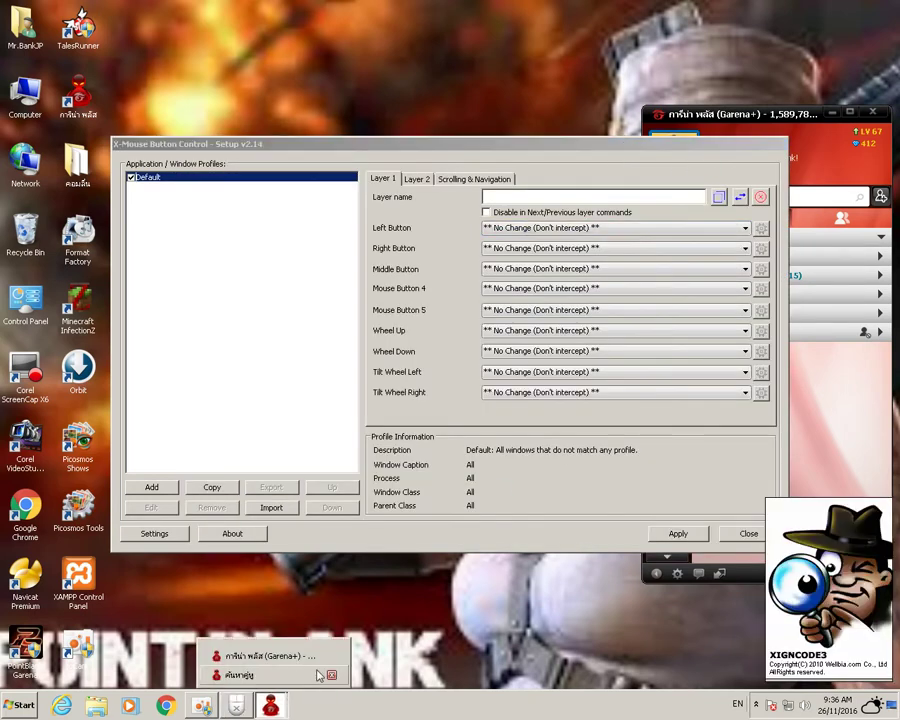
left_click(331, 676)
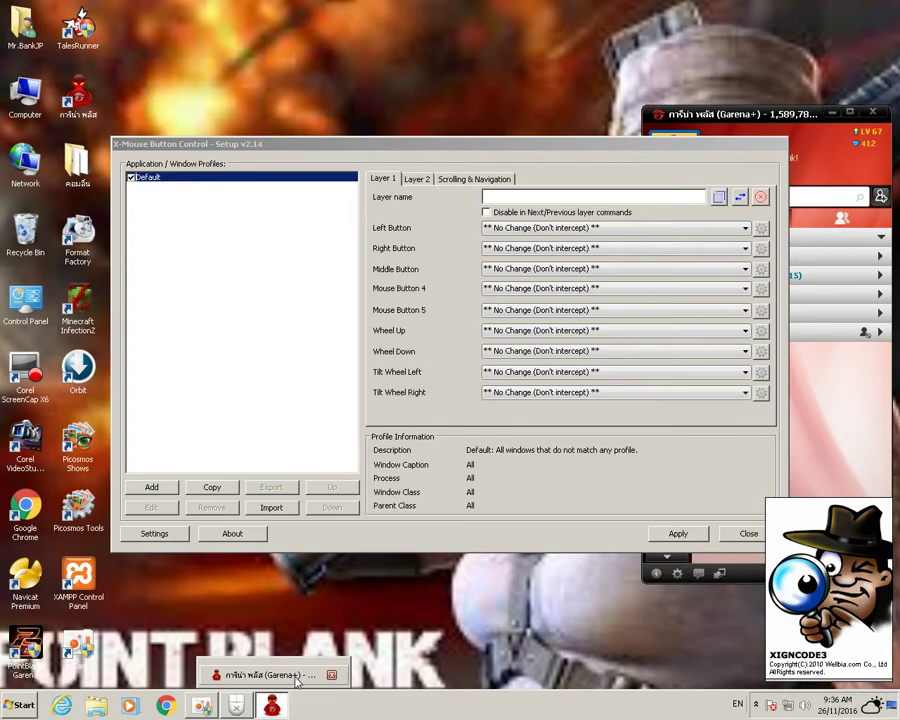
left_click(295, 676)
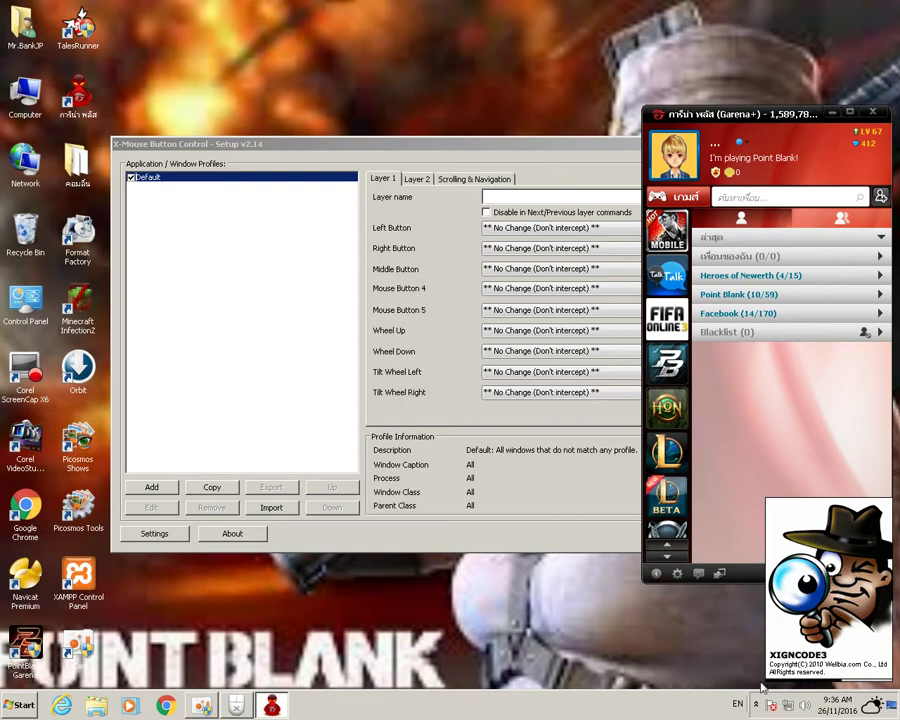
left_click(201, 706)
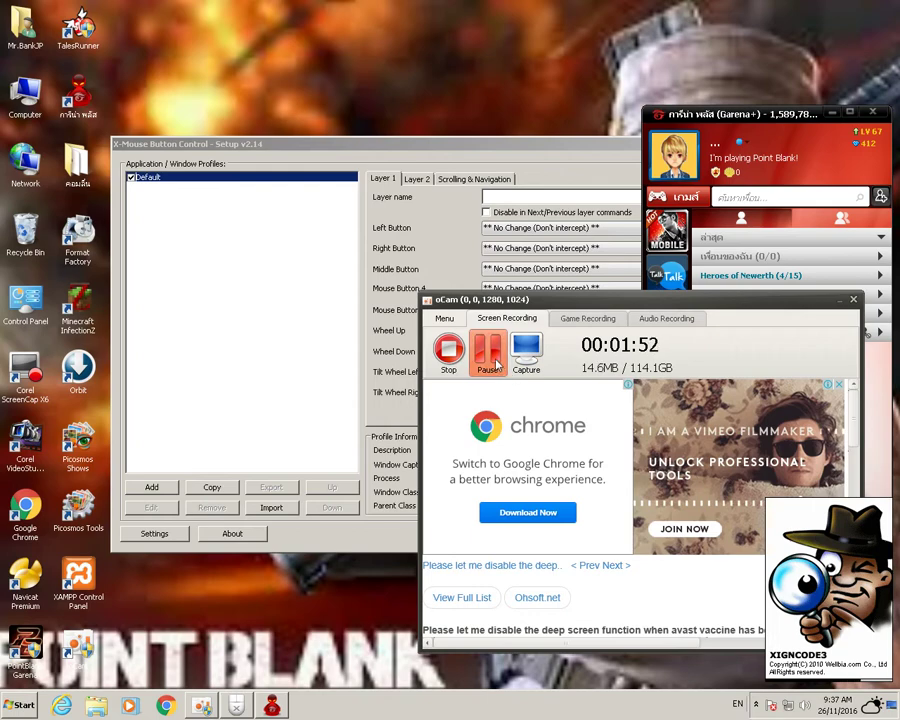
left_click(496, 363)
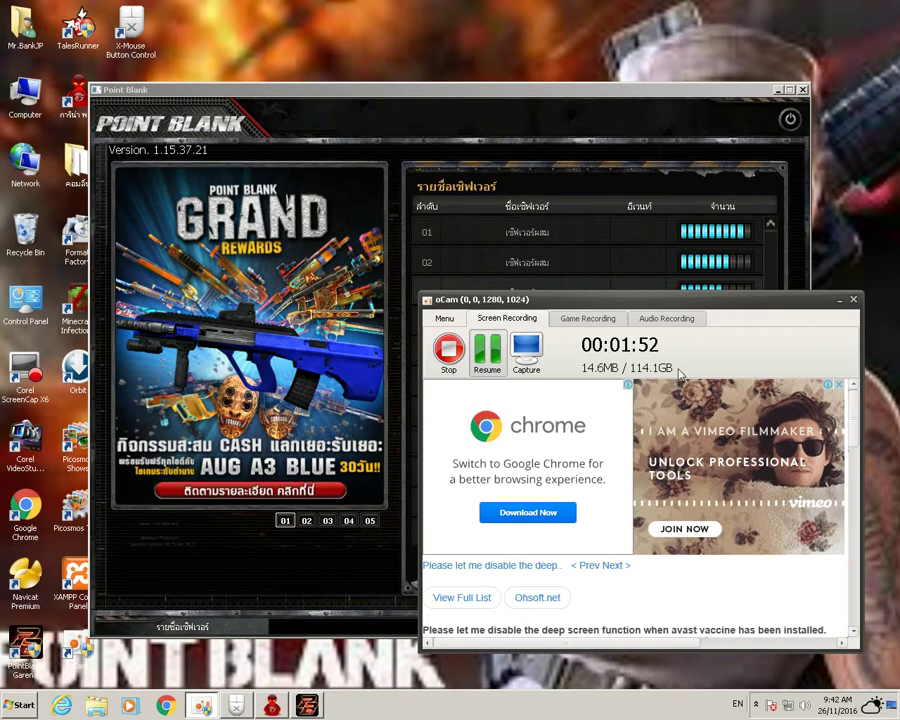
left_click(487, 355)
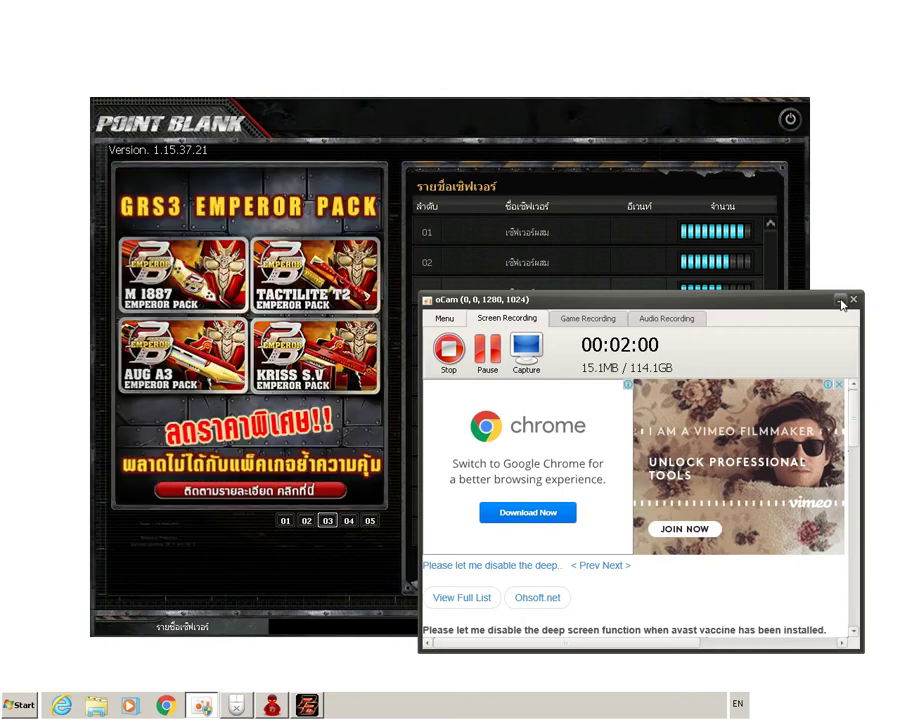
left_click(840, 300)
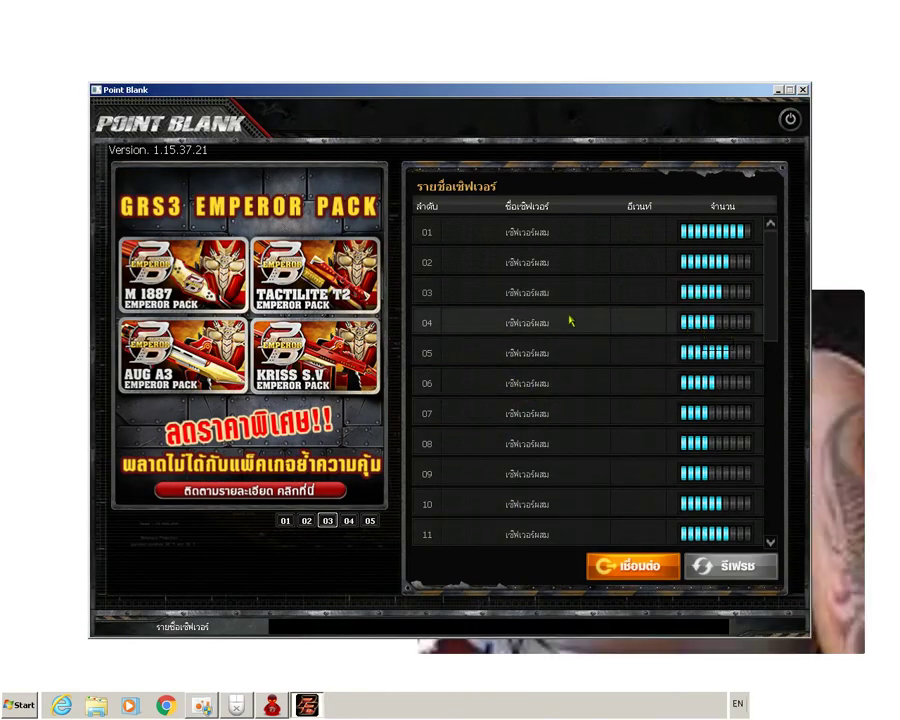
Step: Enter server 04 in Point Blank and join channel 036
double_click(550, 348)
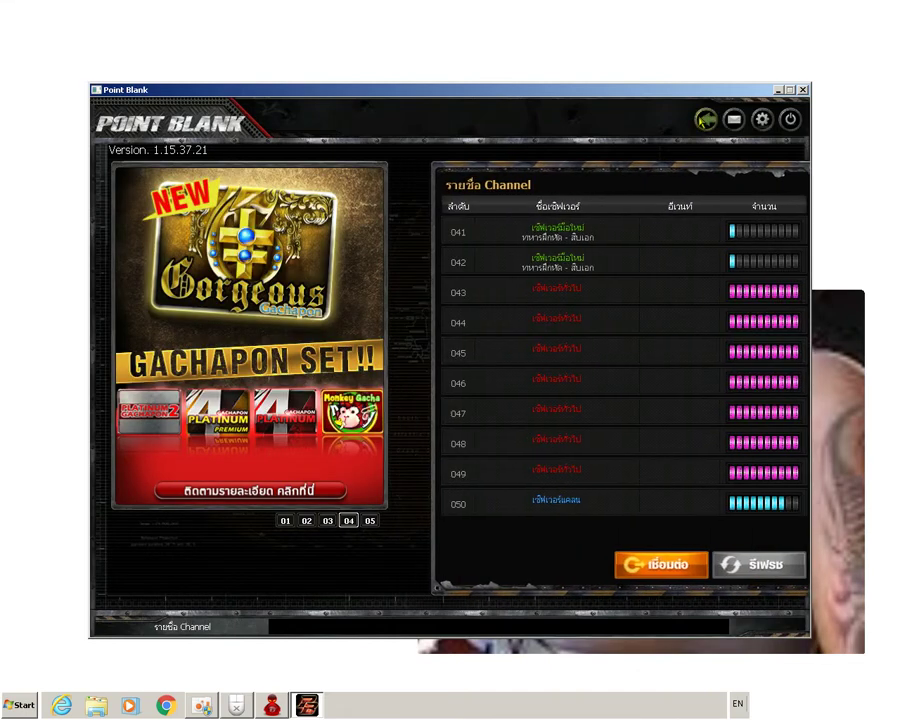
left_click(704, 119)
double_click(573, 322)
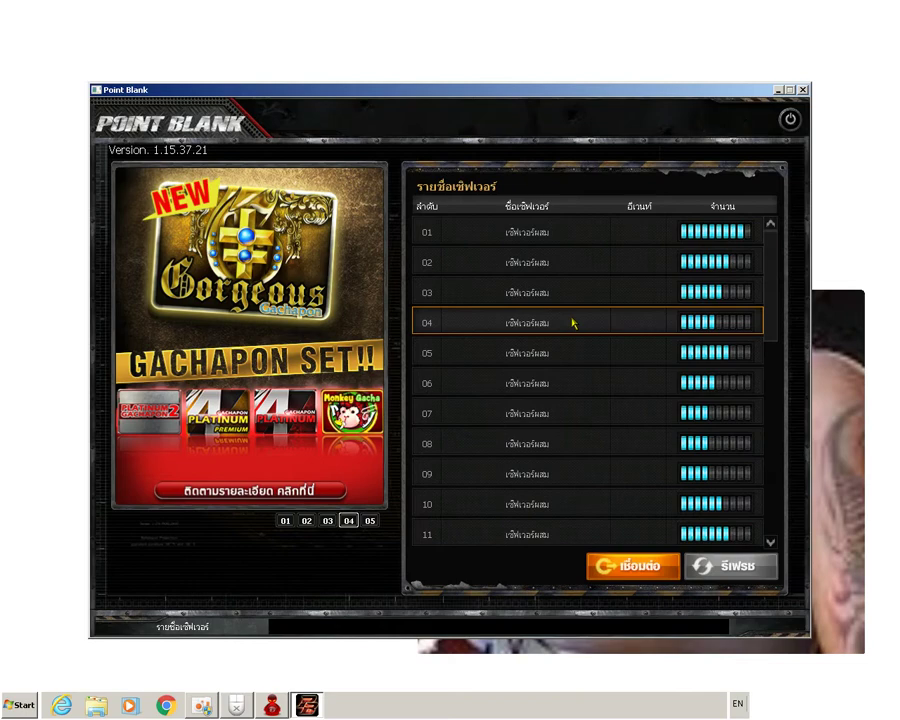
double_click(685, 375)
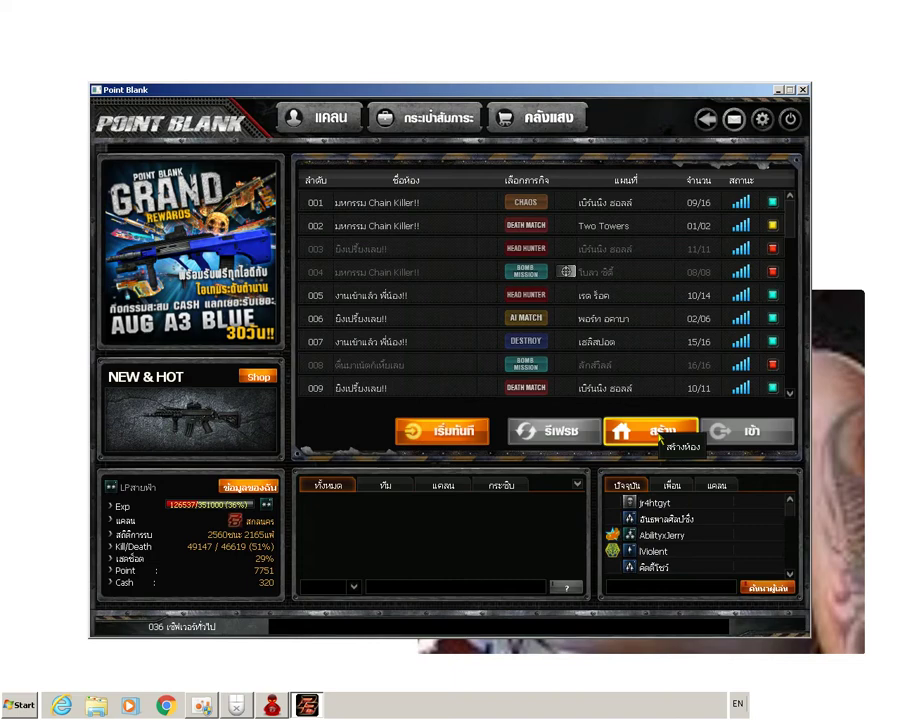
Step: Create a locked room in Killing Machine Mode, entering a room password
left_click(660, 432)
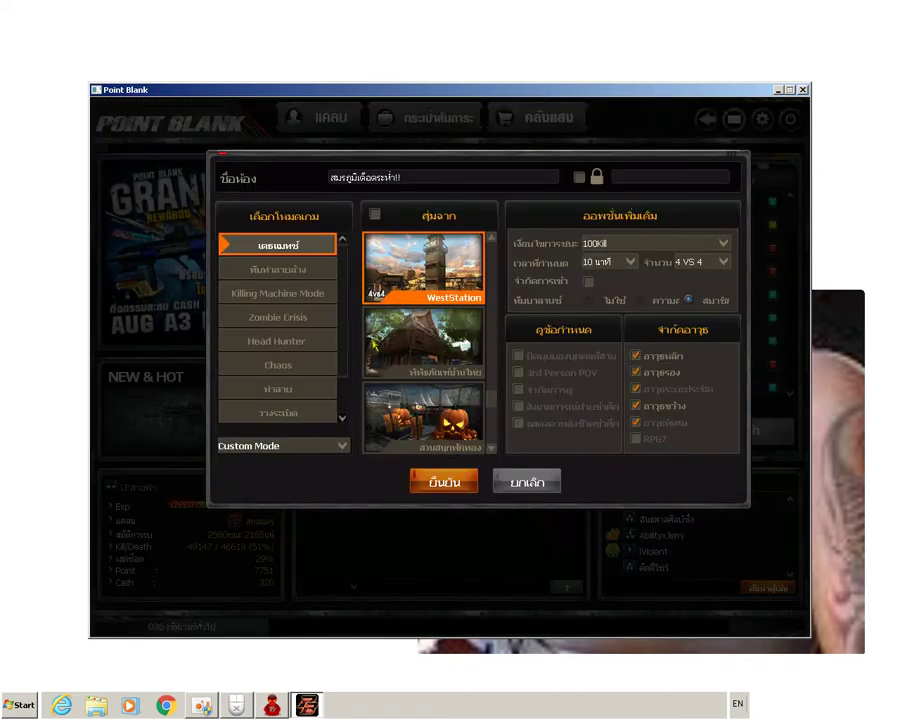
left_click(283, 293)
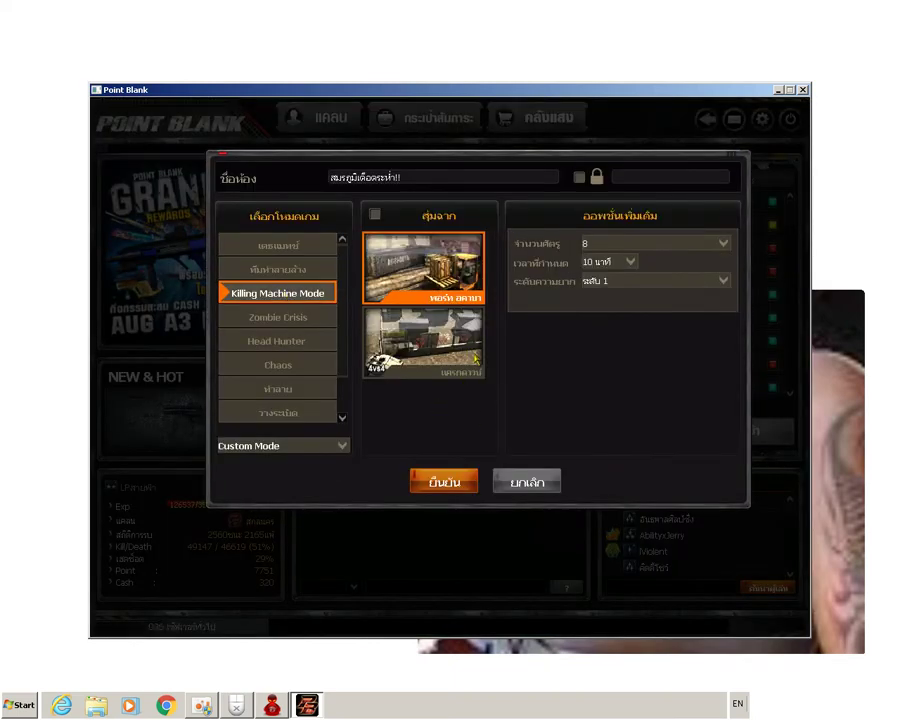
left_click(627, 181)
type("3131")
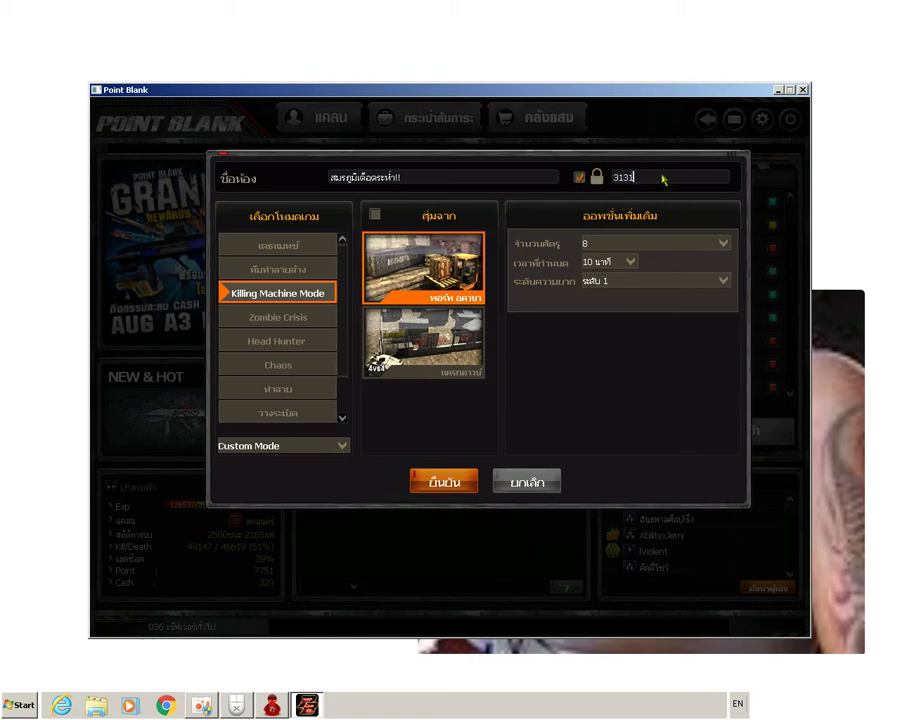
left_click(465, 486)
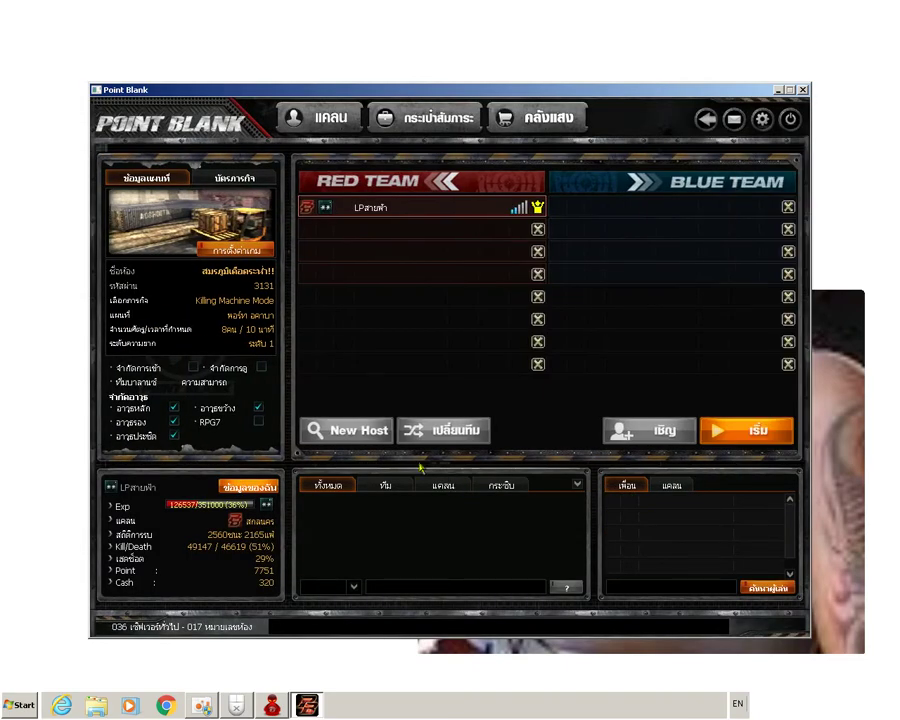
Step: Switch to X-Mouse Button Control and add a profile for the running application PointBlank.exe
left_click(236, 706)
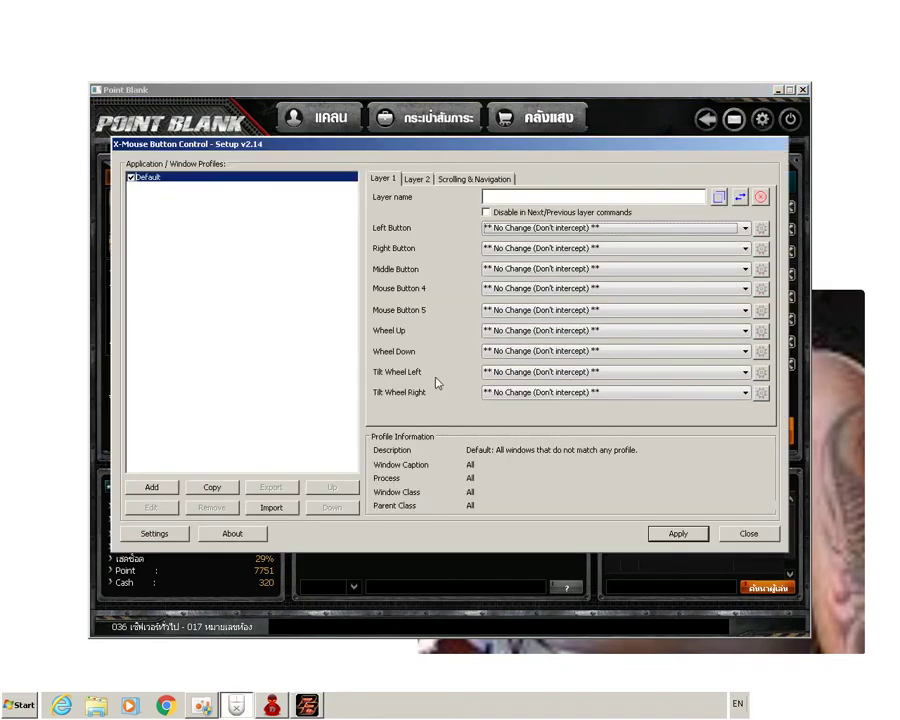
left_click(158, 490)
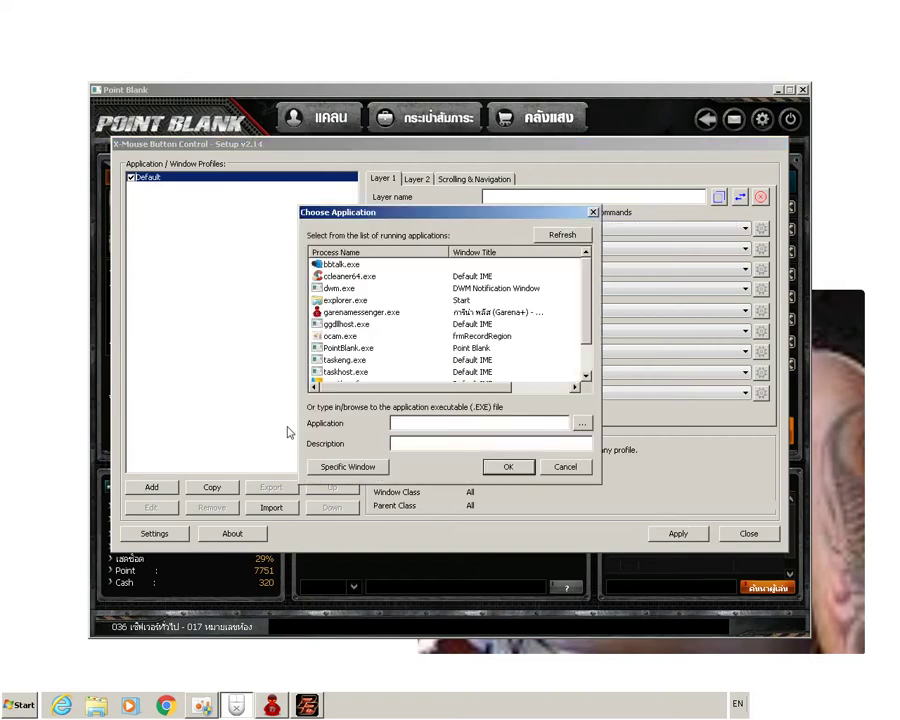
left_click(408, 314)
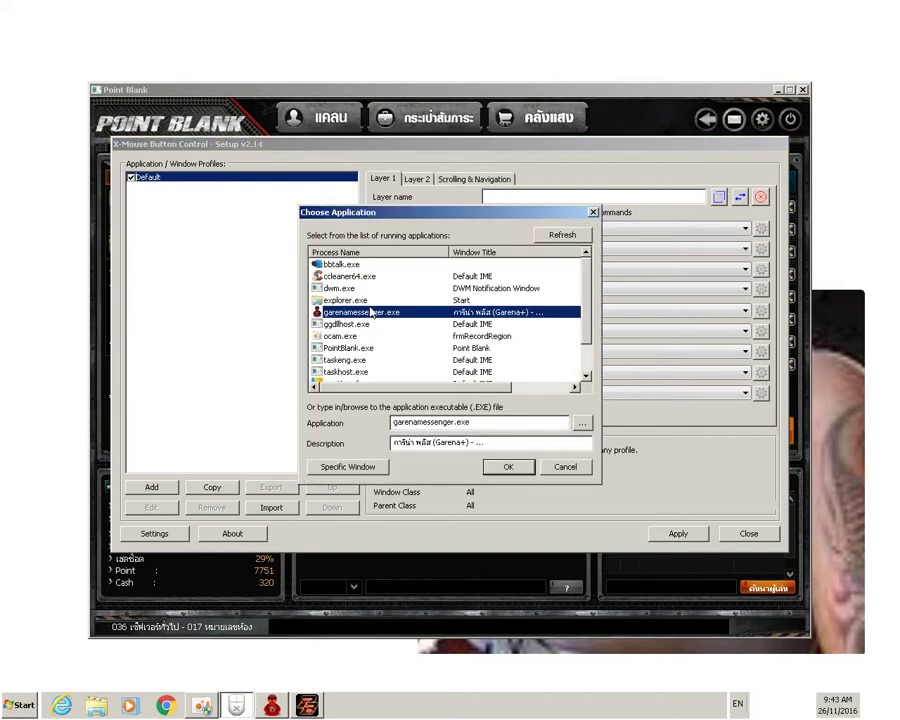
scroll(364, 313, "down", 1)
left_click(350, 313)
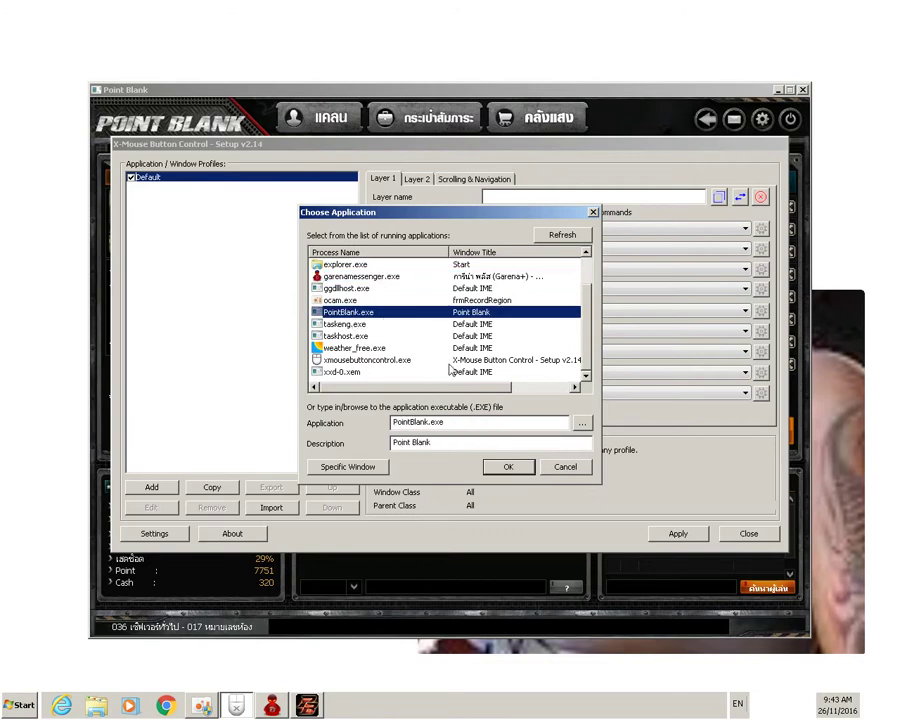
left_click(509, 467)
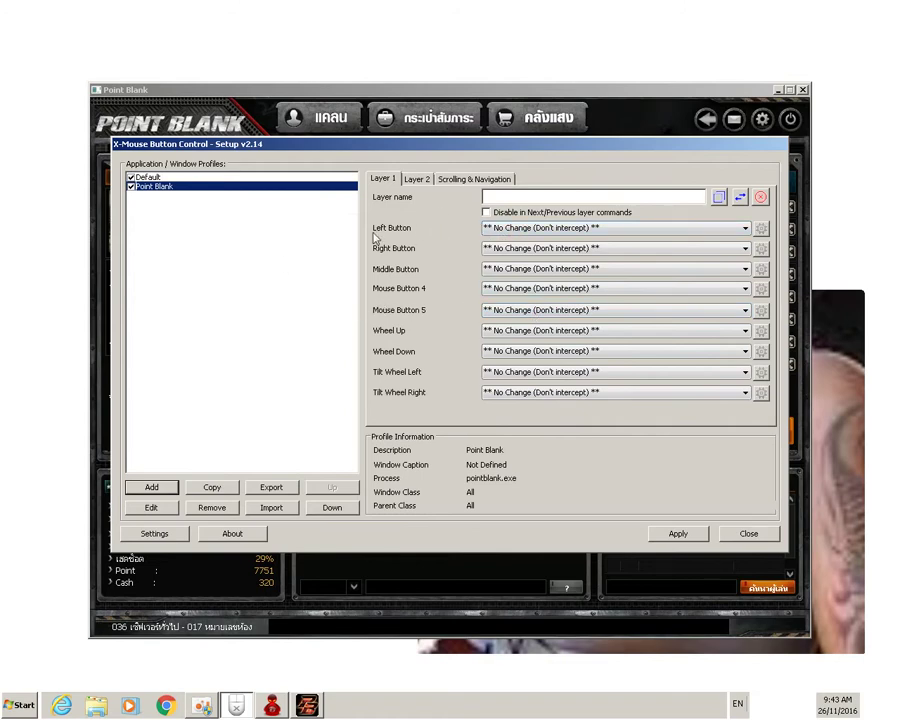
Step: Set the Left Button action of the Point Blank profile to Simulated Keys
left_click(527, 230)
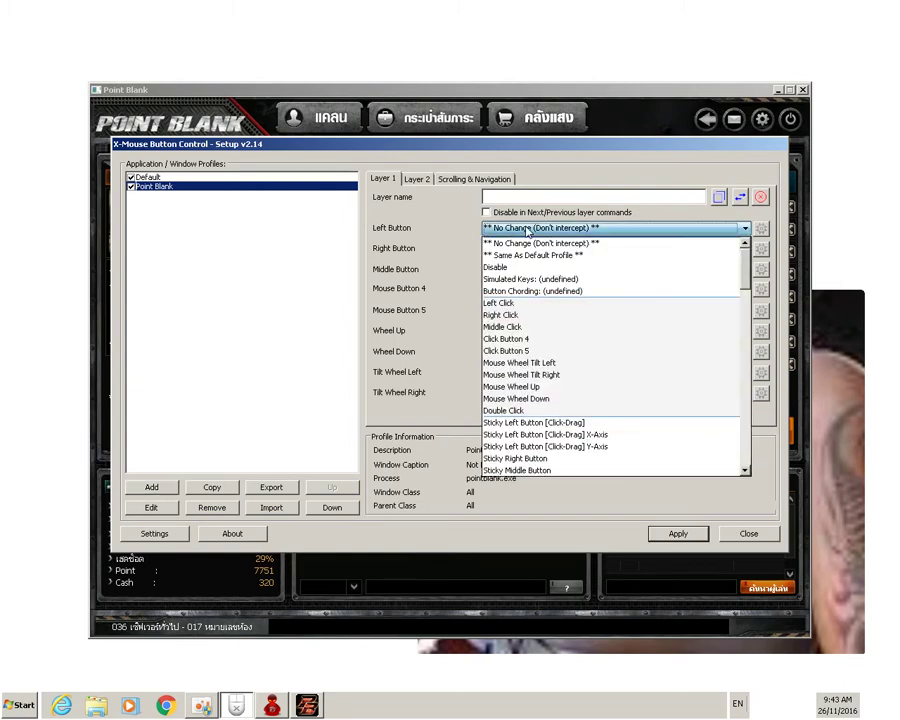
left_click(524, 280)
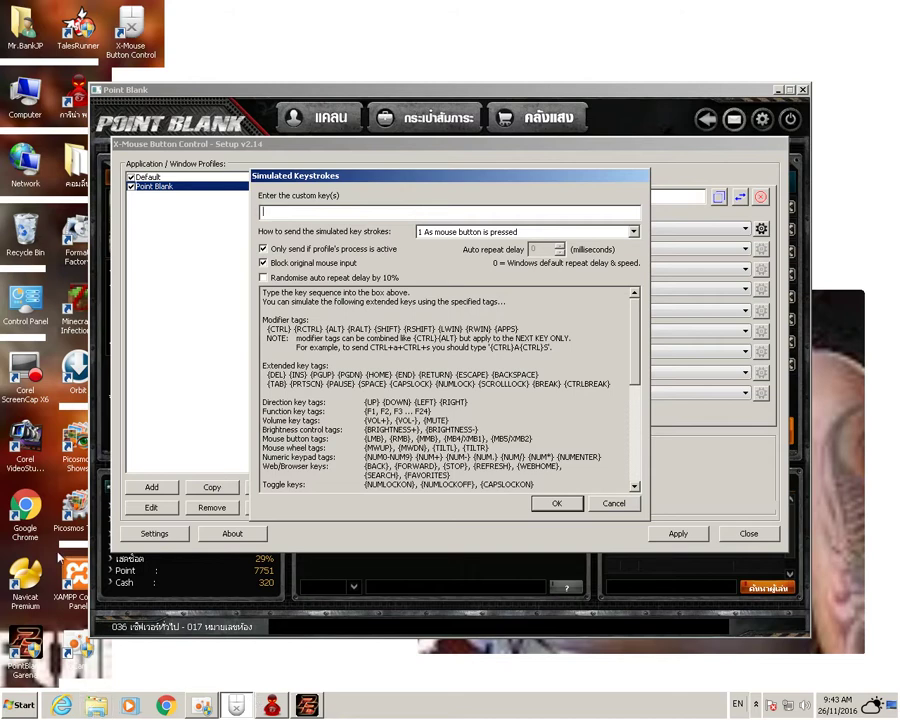
Step: Open the code pb text file on Local Disk (D:) and copy the ShotGun key sequence
left_click(27, 92)
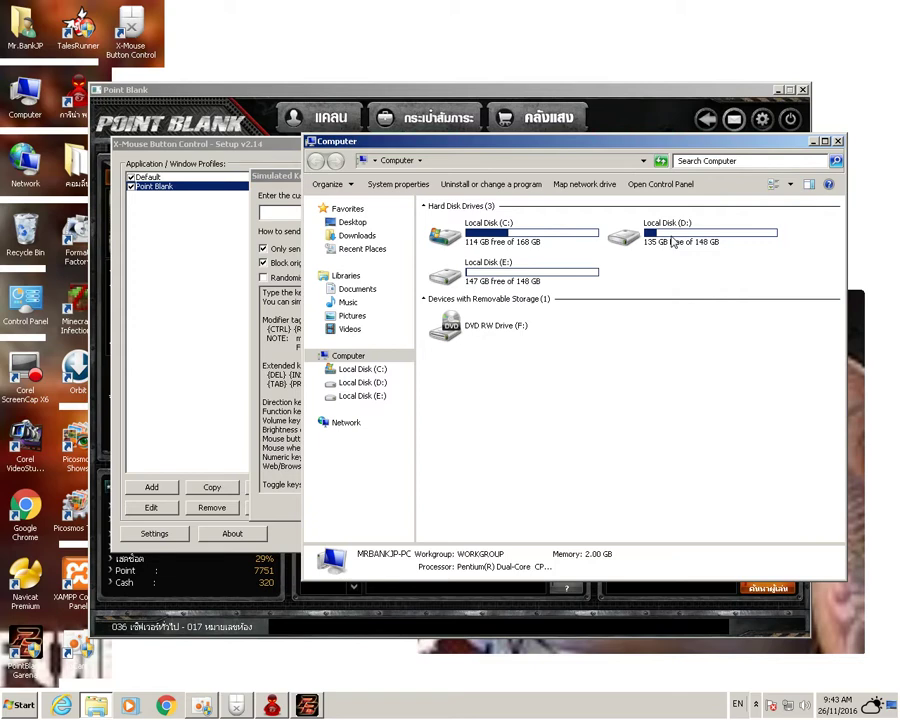
left_click(673, 243)
double_click(673, 243)
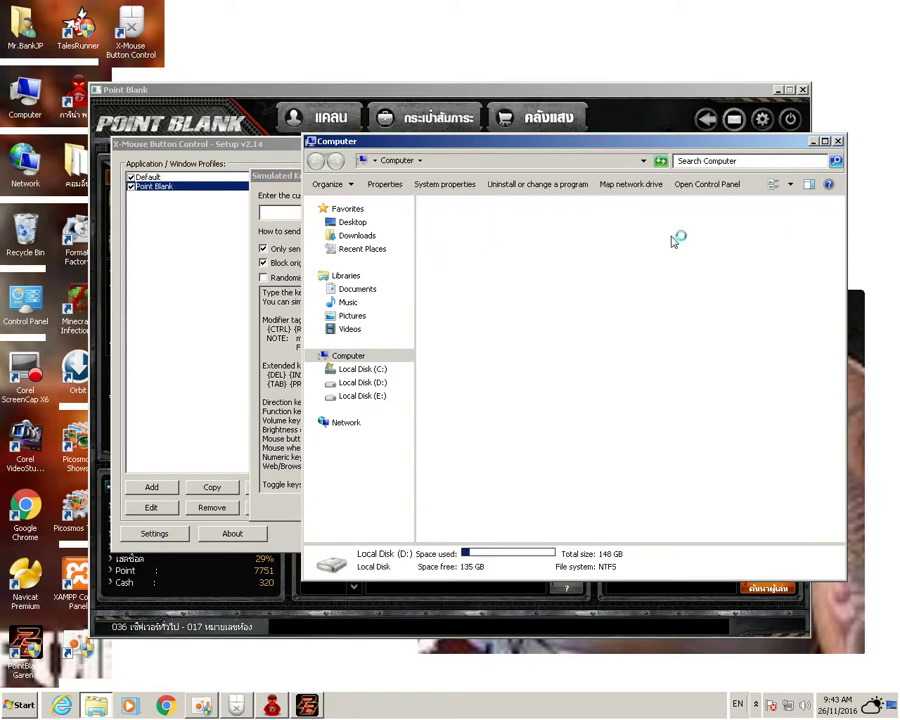
left_click(456, 318)
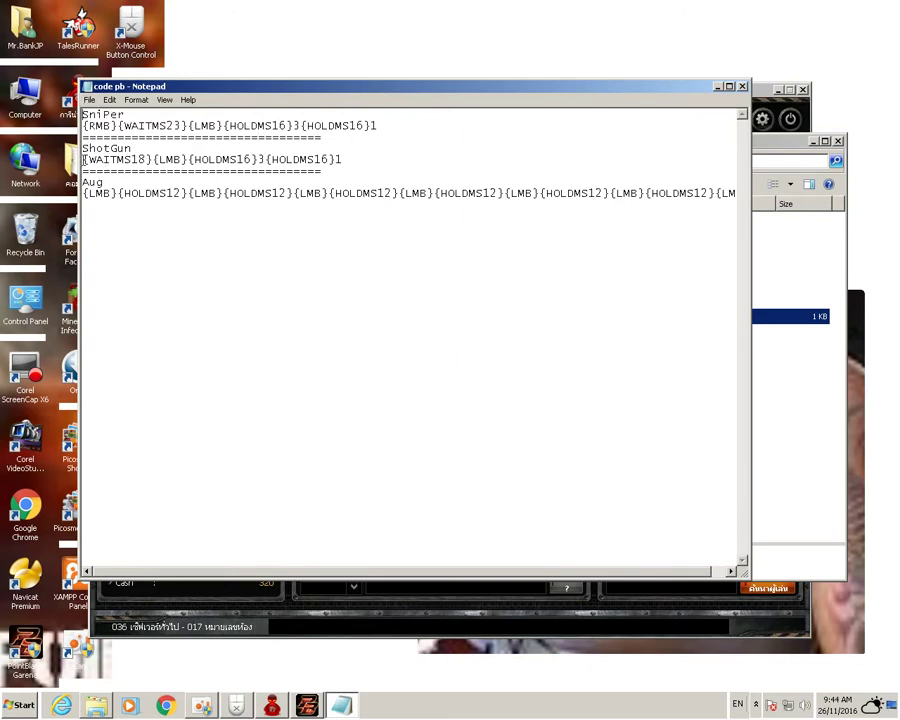
left_click_drag(85, 159, 344, 156)
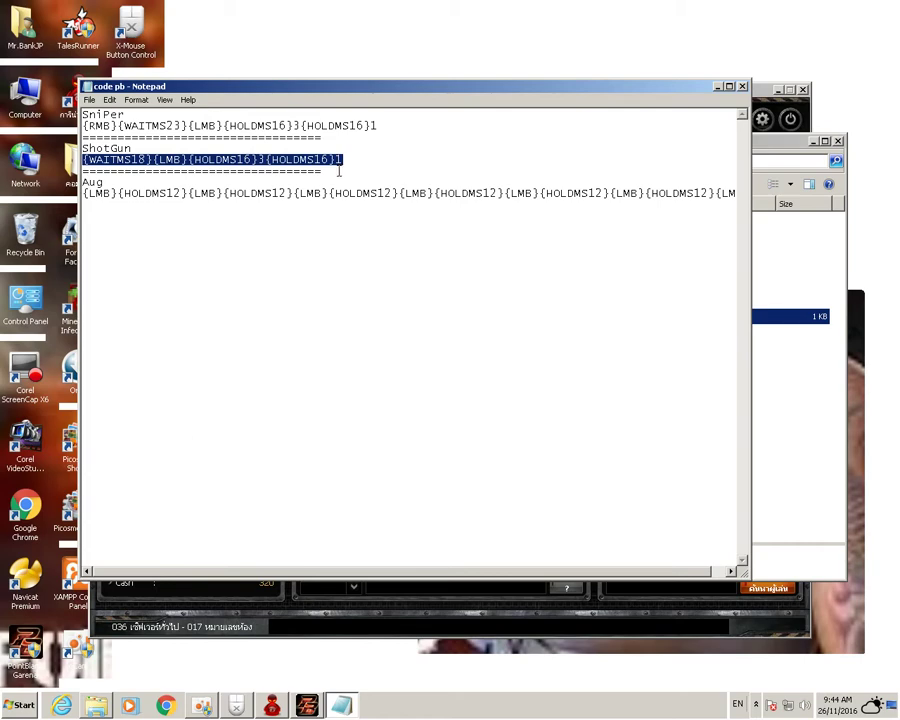
key("alt+F4")
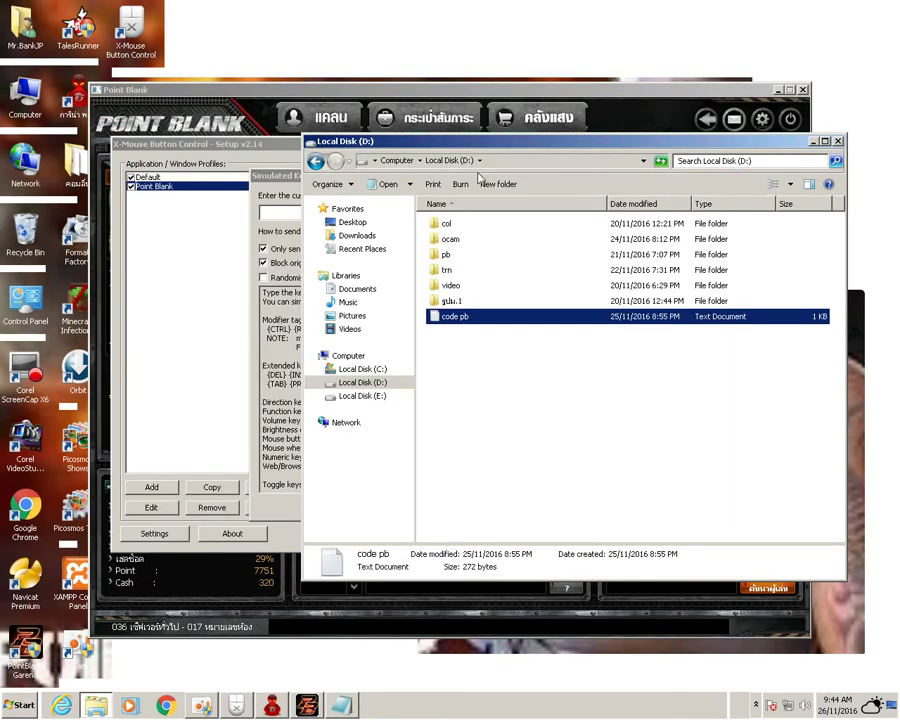
Step: Enter {WAITMS18}{LMB}{HOLDMS16}3{HOLDMS16}1 as the left button's custom keys, and reopen the keystroke settings to review the sequence
left_click(284, 212)
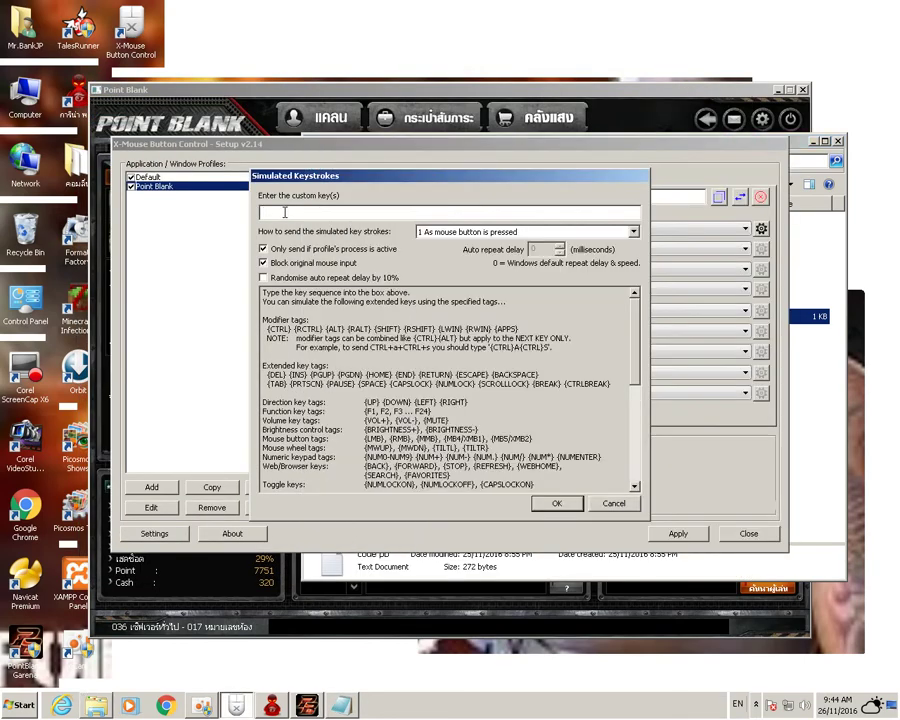
type("{WAITMS18}{LMB}{HOLDMS16}3{HOLDMS16}1")
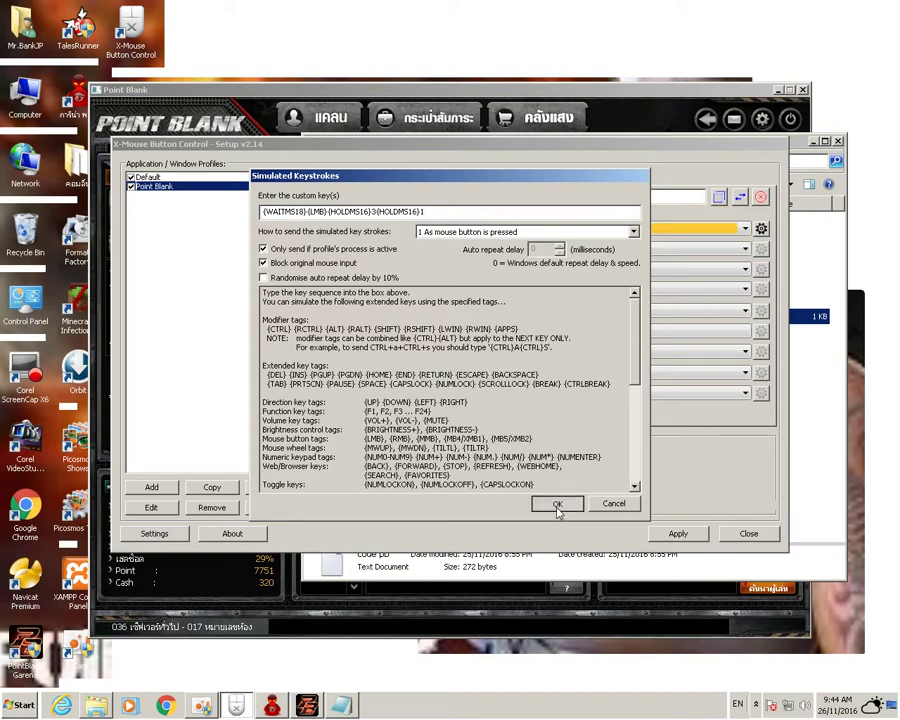
left_click(556, 503)
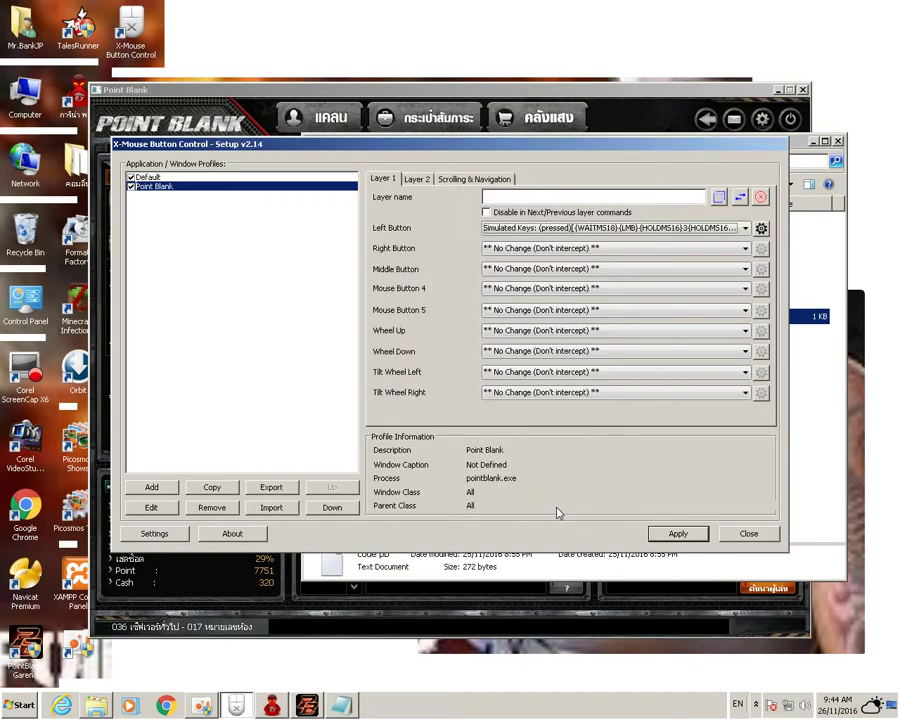
left_click(761, 229)
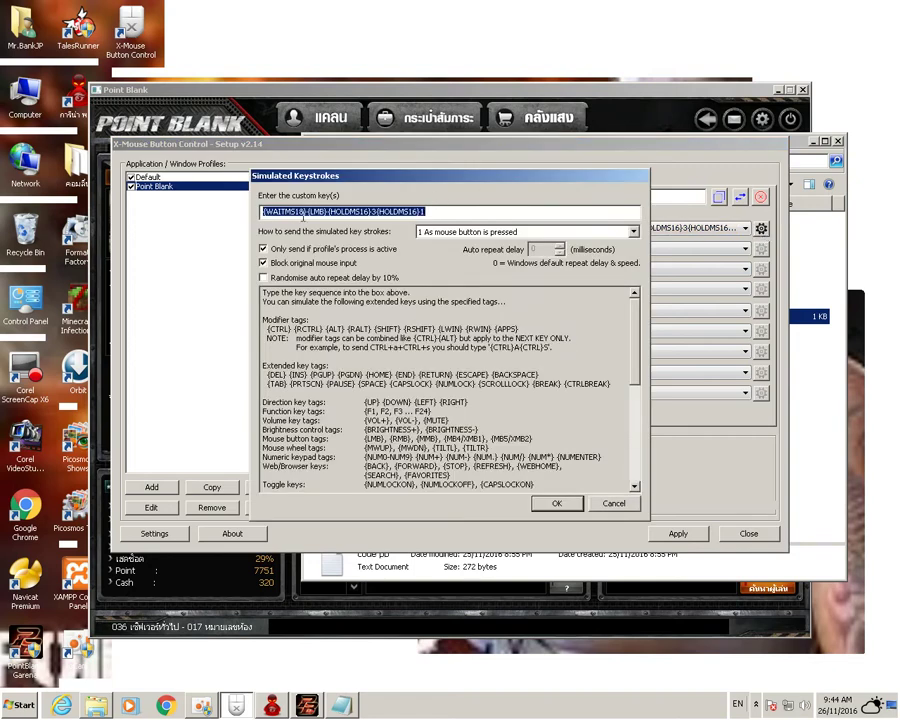
left_click(367, 211)
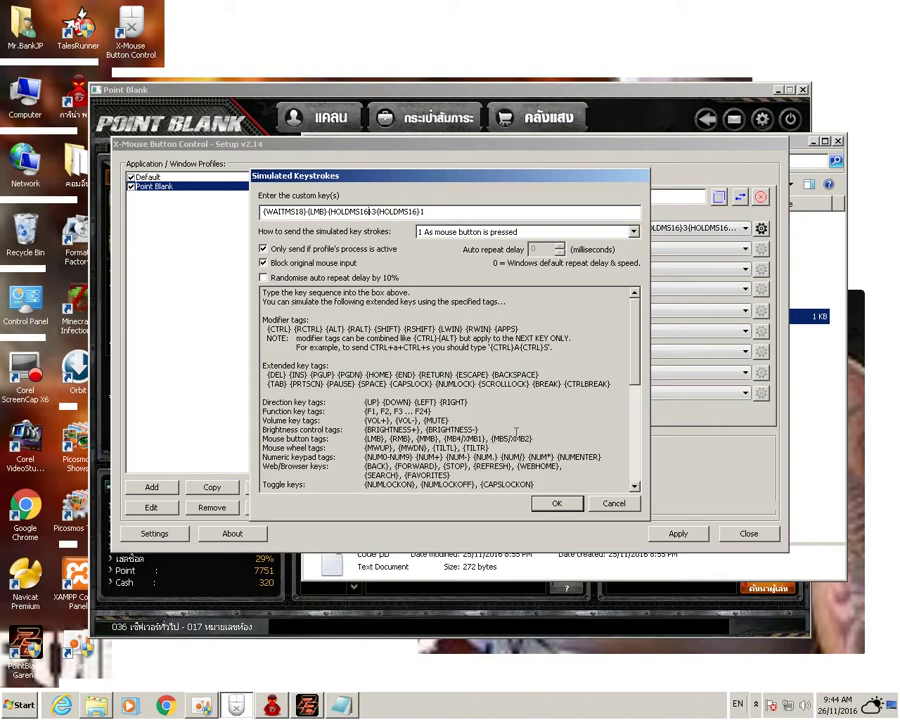
left_click(566, 507)
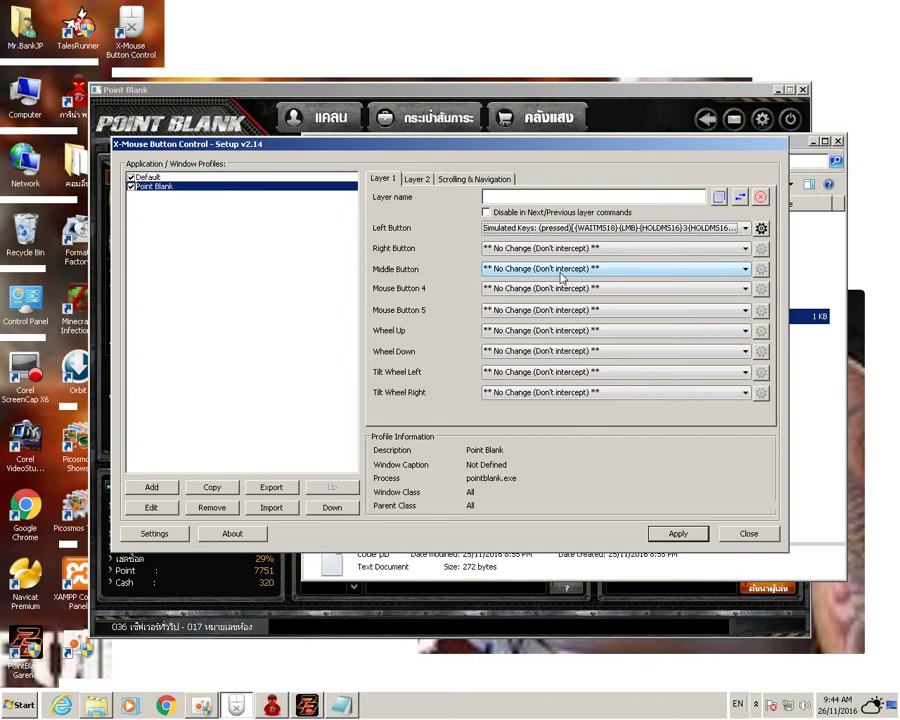
Step: Assign Left Click to the Middle Button, apply the profile changes and close the mouse setup
left_click(628, 272)
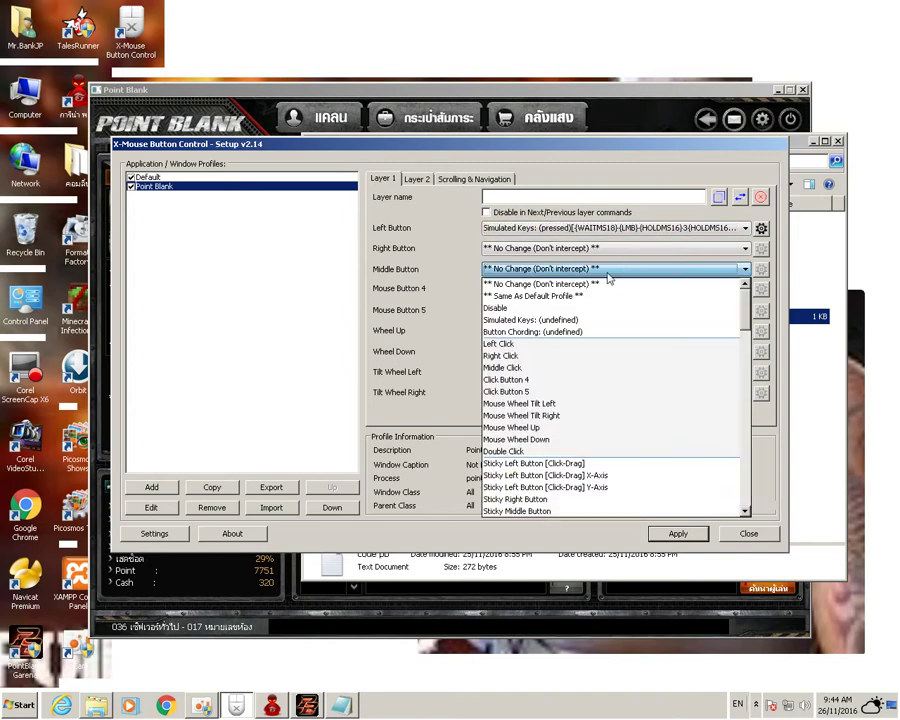
left_click(511, 346)
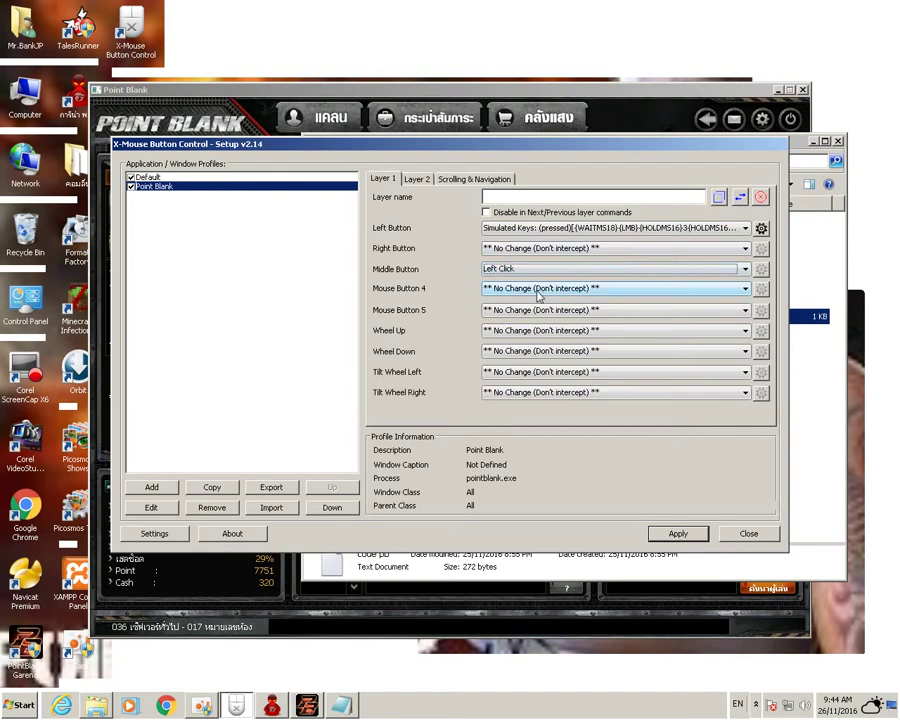
left_click(680, 535)
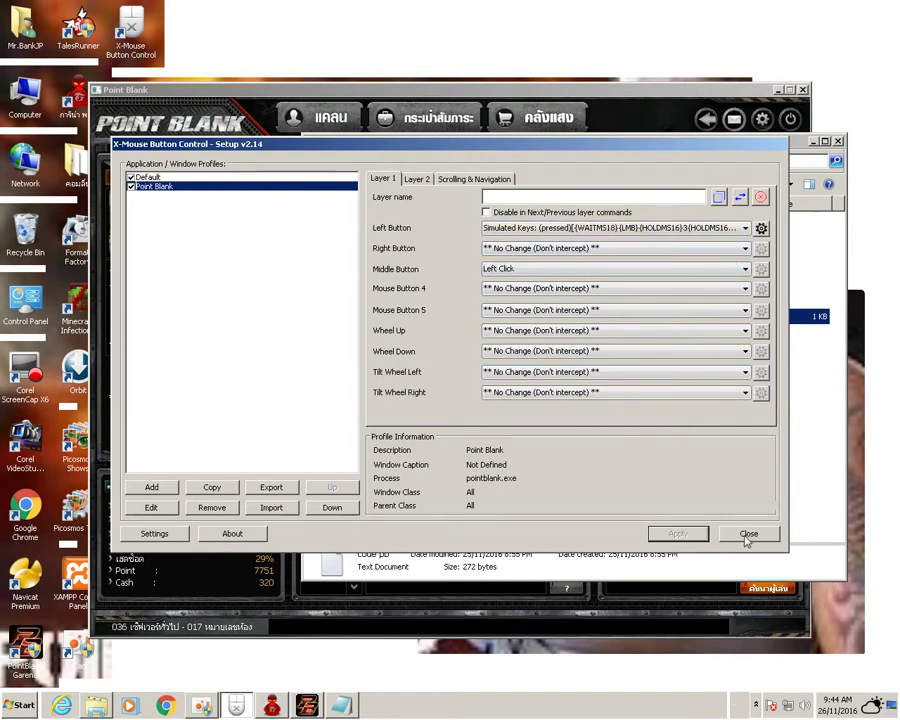
left_click(747, 533)
Step: Close the Local Disk (D:) window and the code pb text file, leaving the Point Blank room in front
left_click(756, 705)
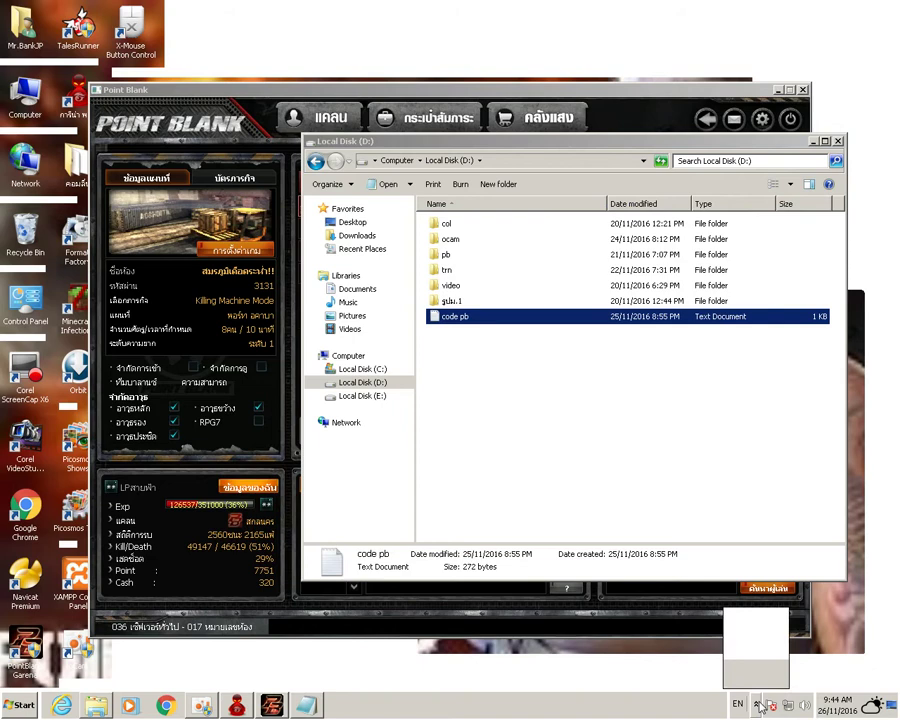
left_click(888, 147)
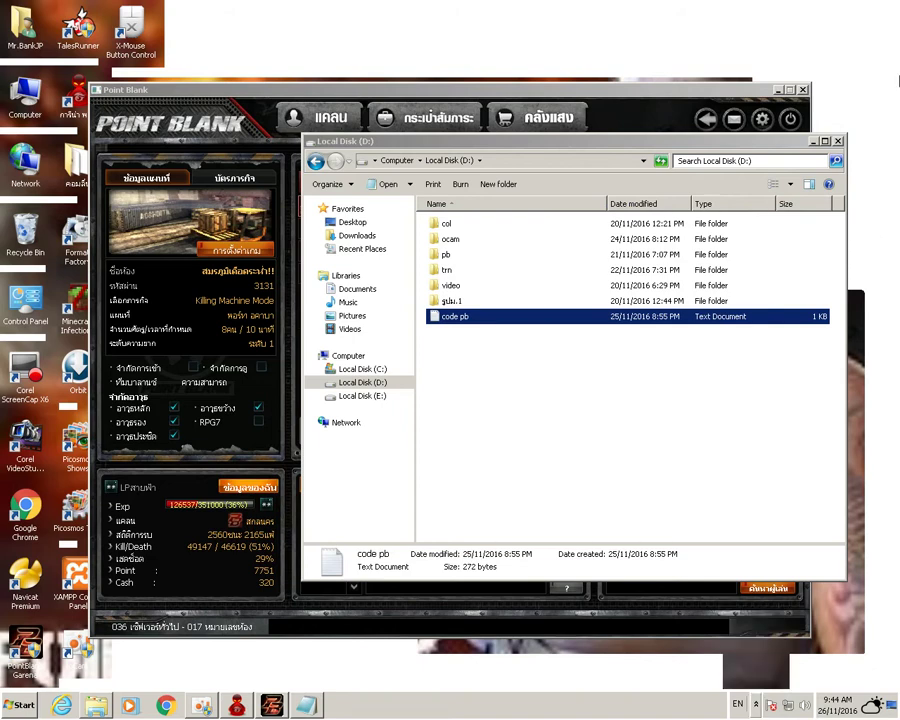
left_click(838, 141)
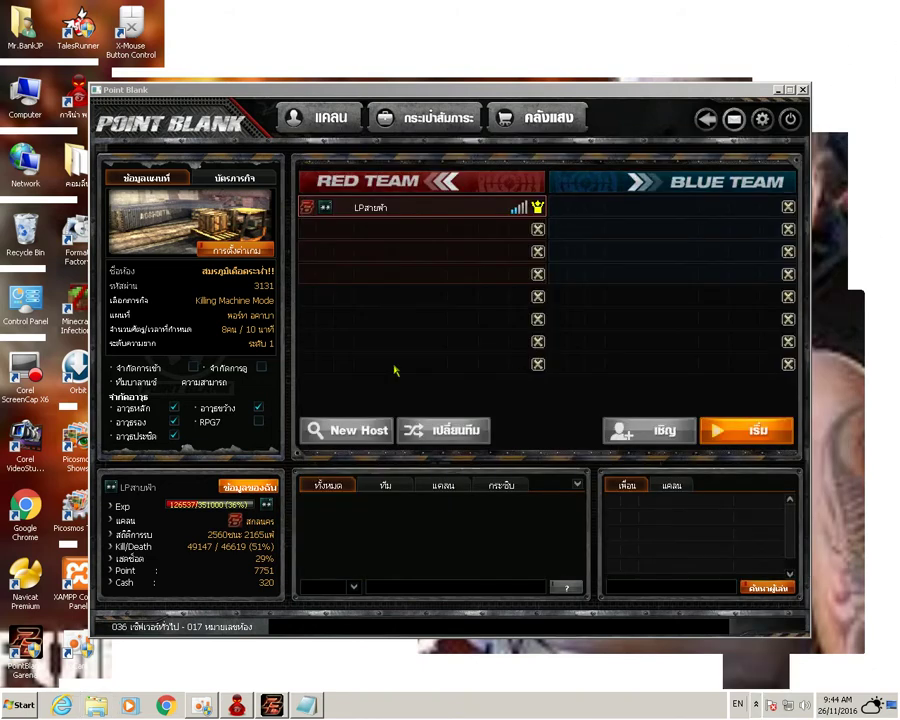
right_click(306, 705)
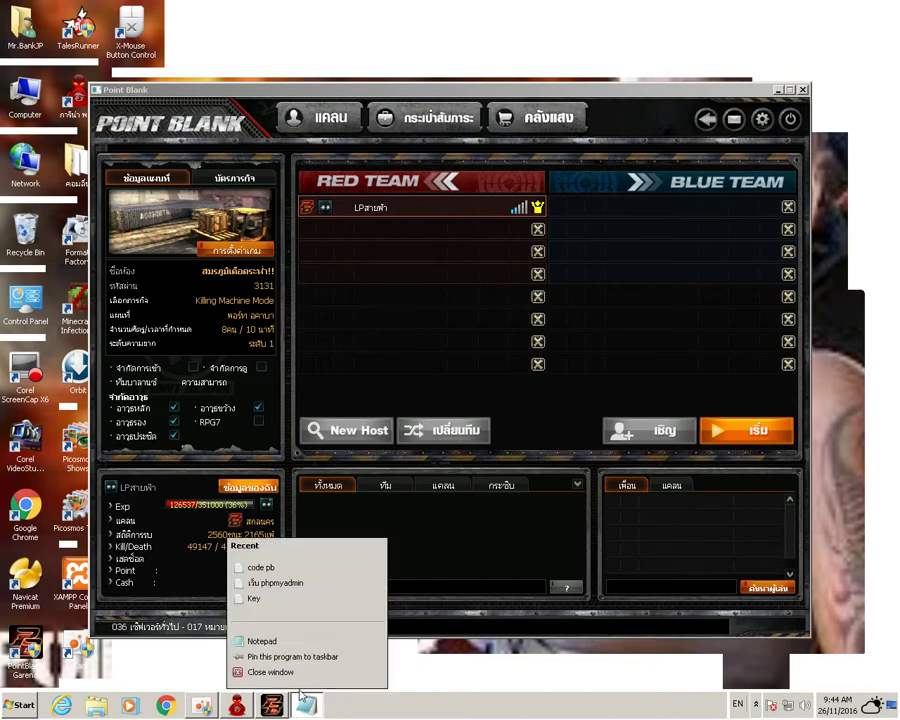
left_click(302, 676)
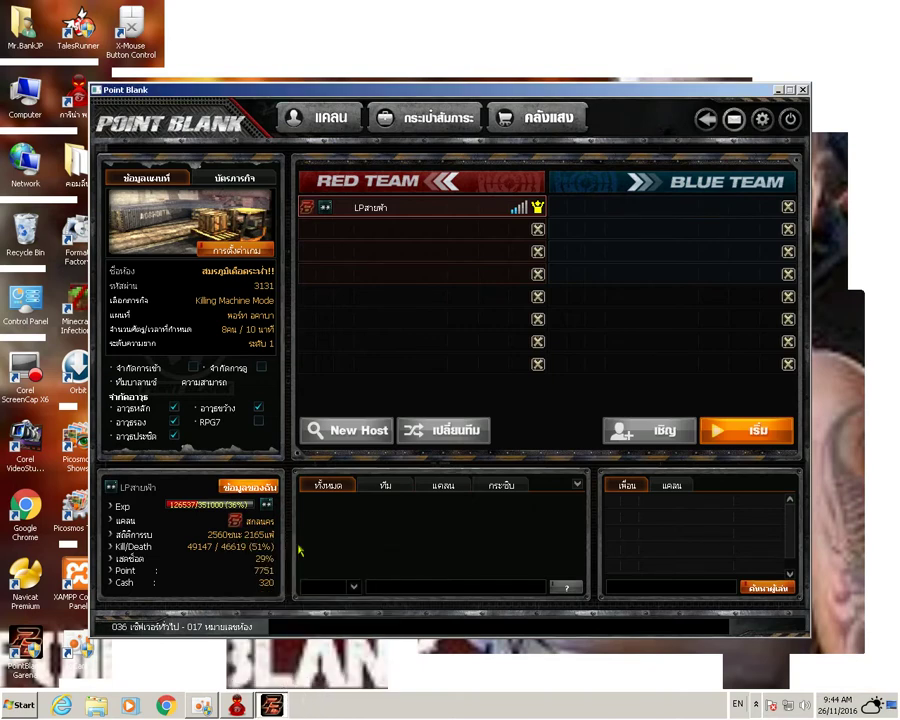
left_click(201, 706)
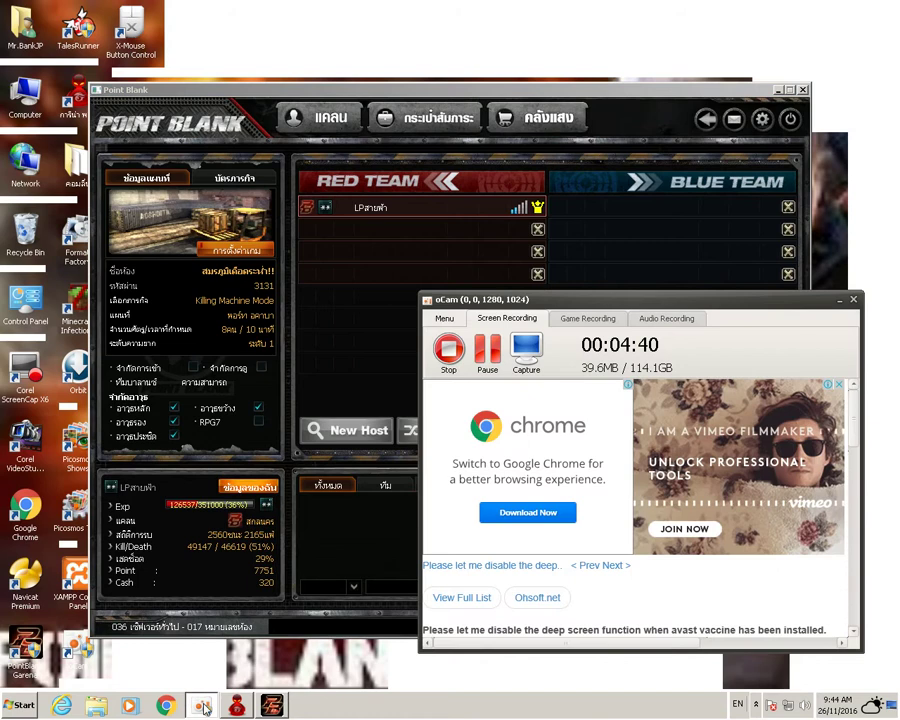
left_click(201, 706)
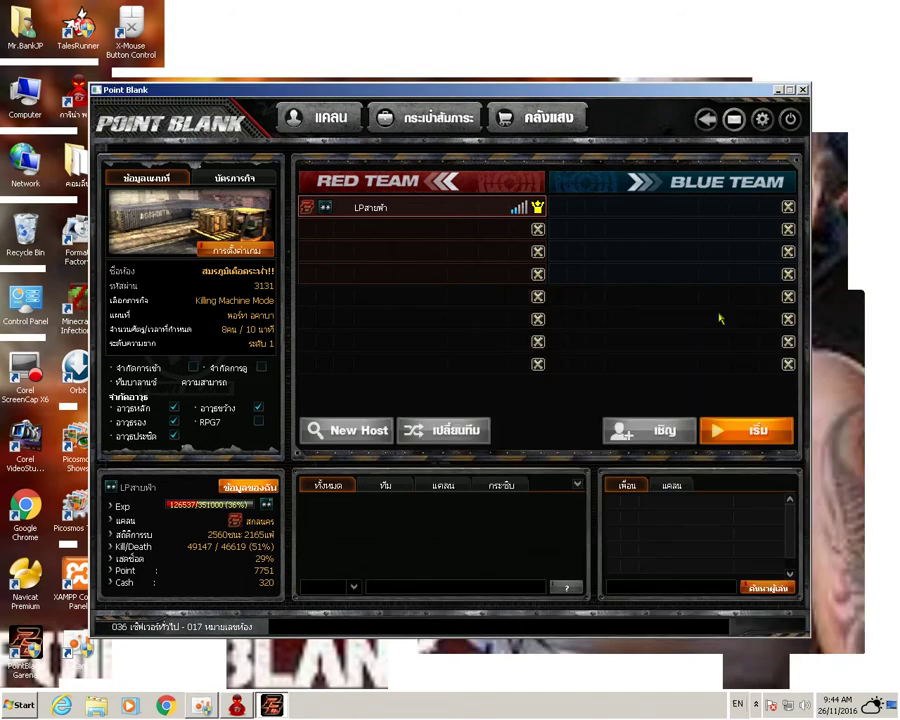
Step: Start the Killing Machine match and fire the 870MCS W. shotgun repeatedly to test the left-button keystroke macro
left_click(762, 440)
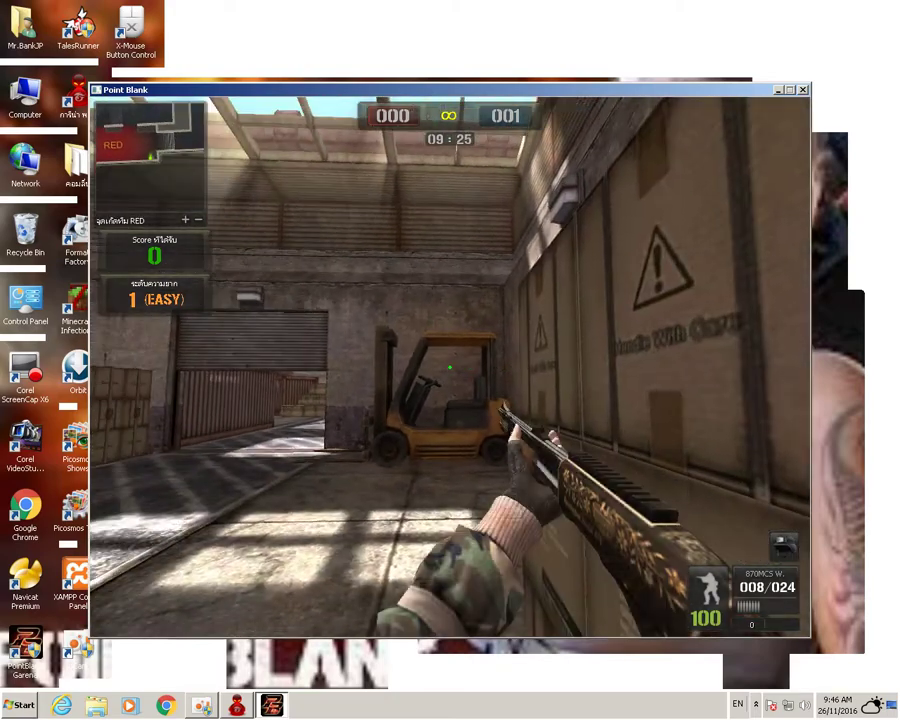
left_click(450, 367)
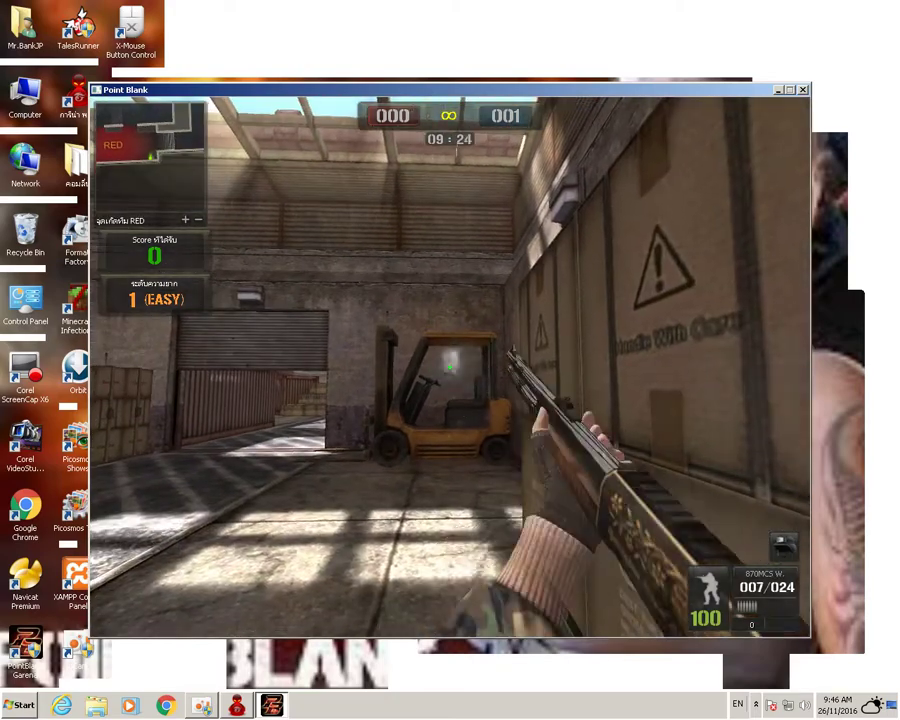
left_click(450, 367)
key("r")
key("3")
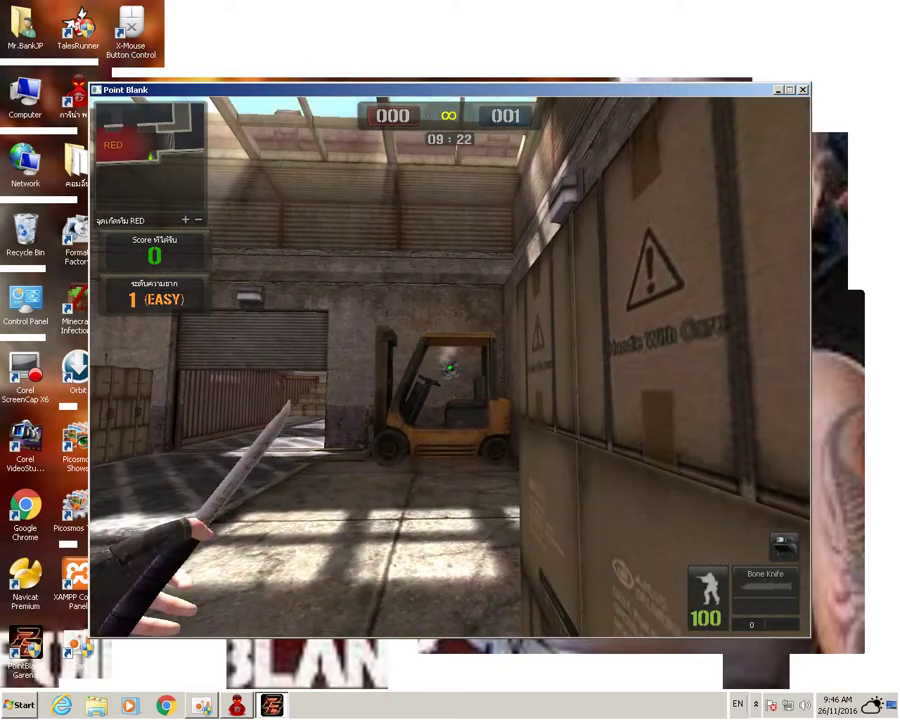
key("1")
left_click(450, 367)
key("3")
key("1")
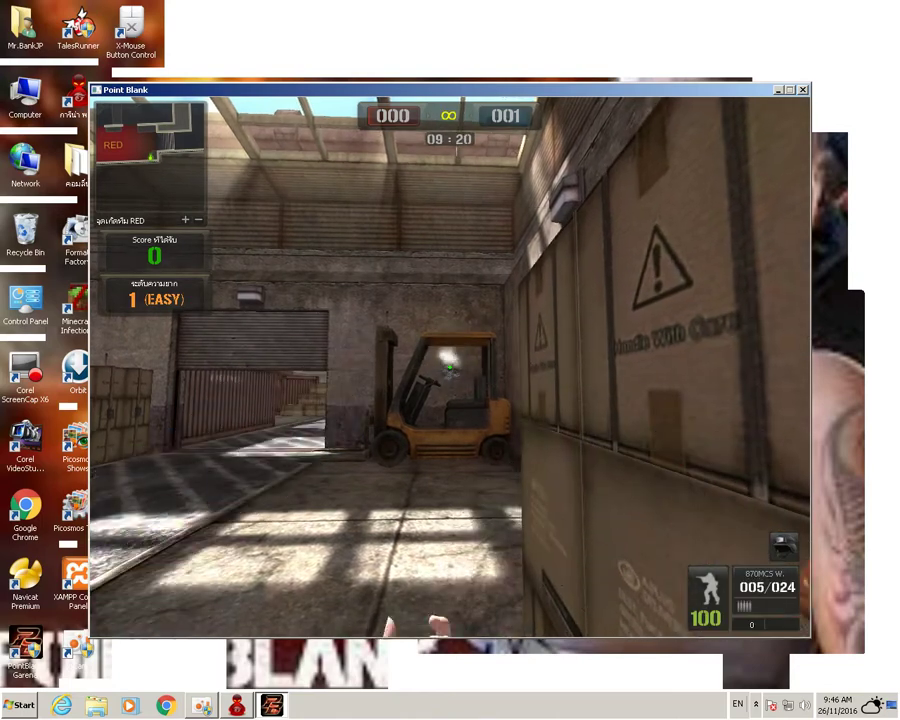
key("3")
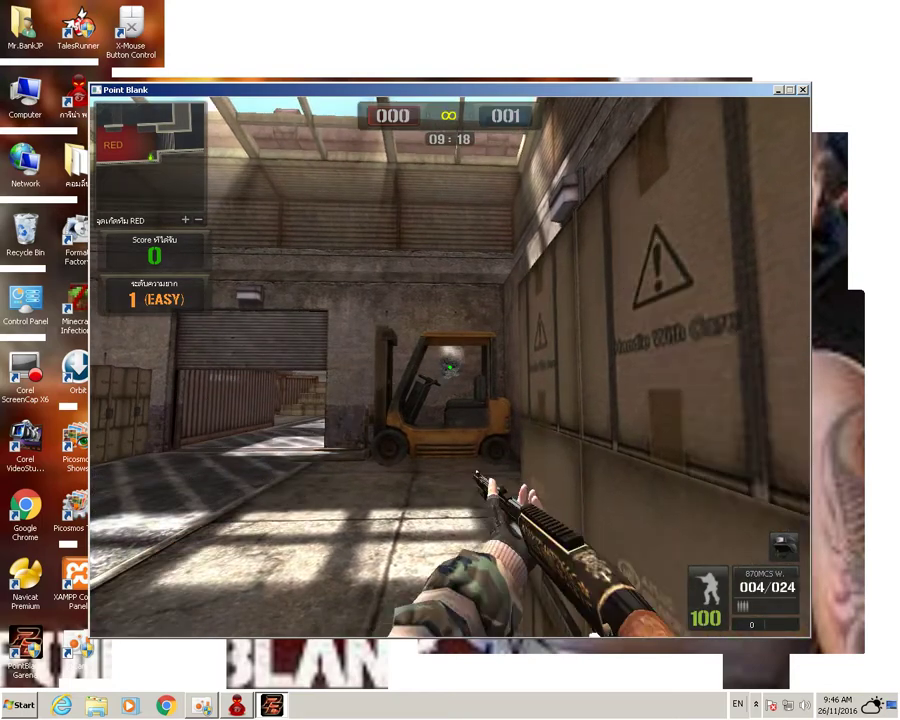
left_click(450, 367)
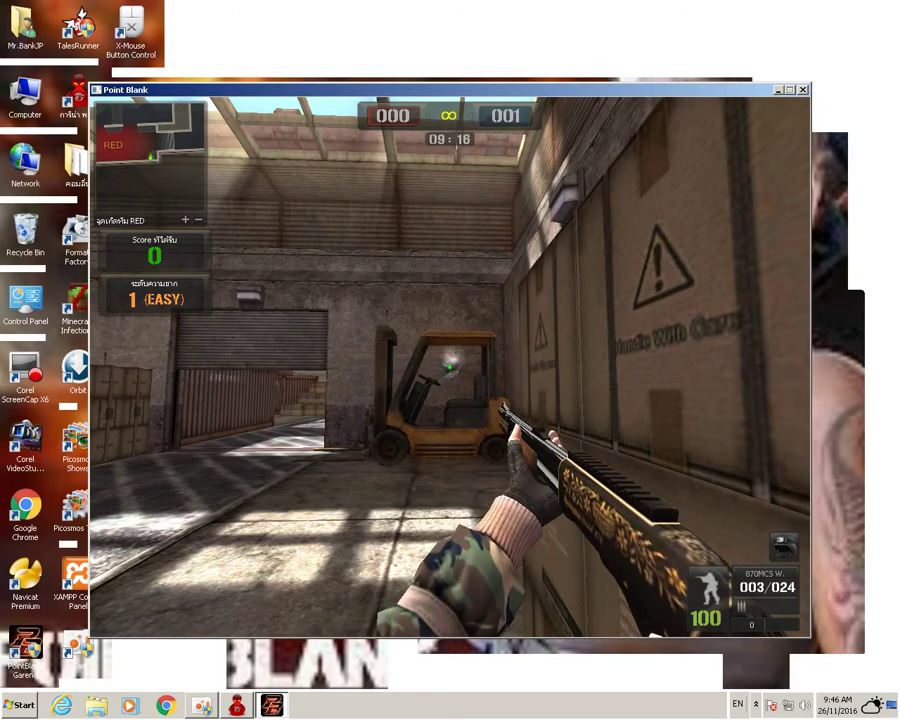
left_click(450, 367)
key("3")
key("1")
key("1")
key("3")
key("4")
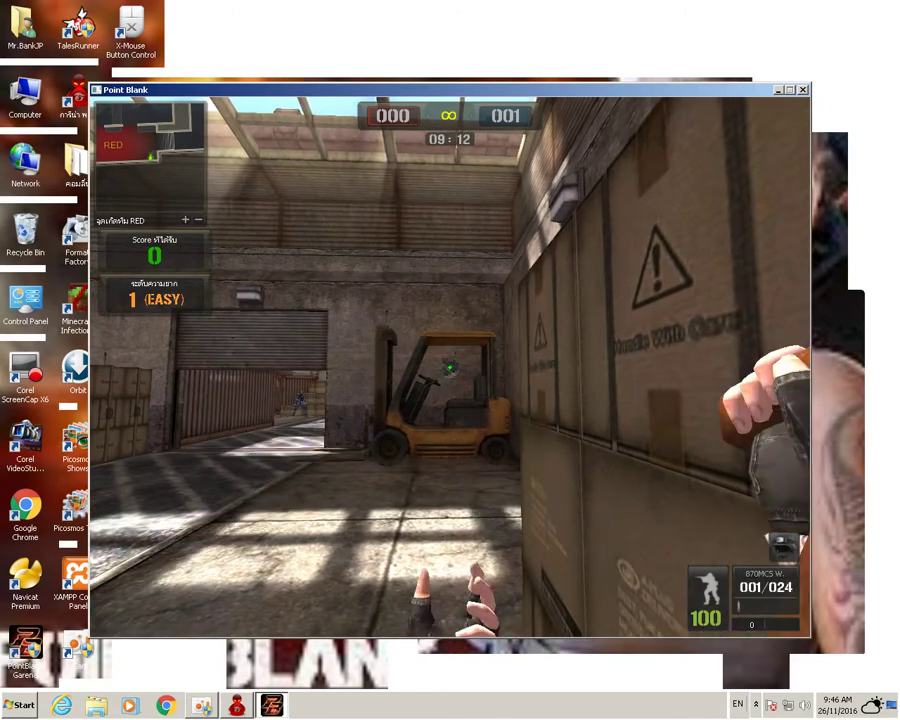
key("1")
left_click(450, 367)
key("3")
key("1")
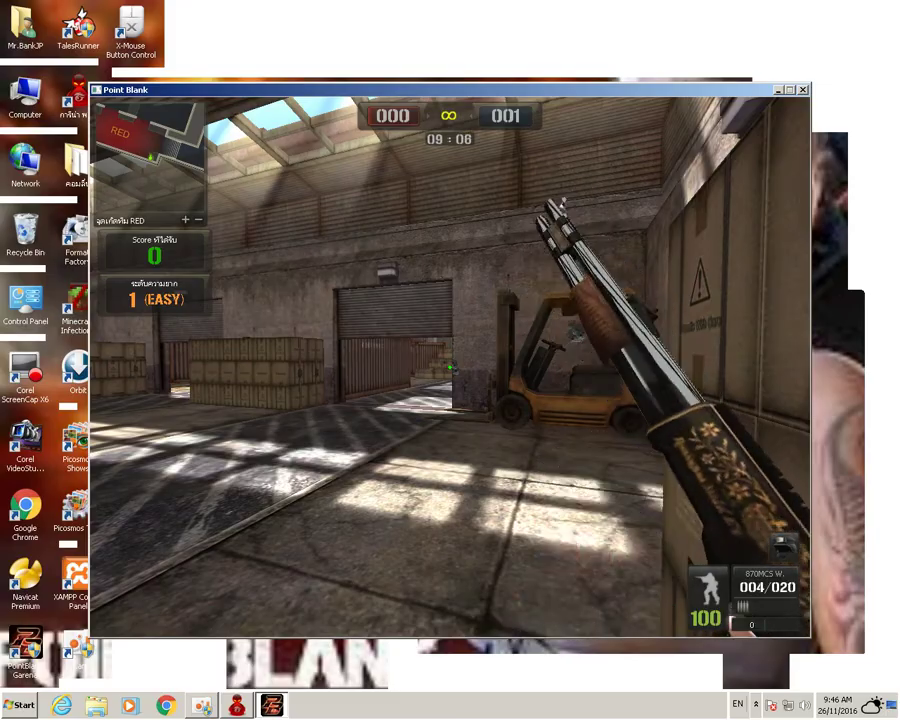
key("w")
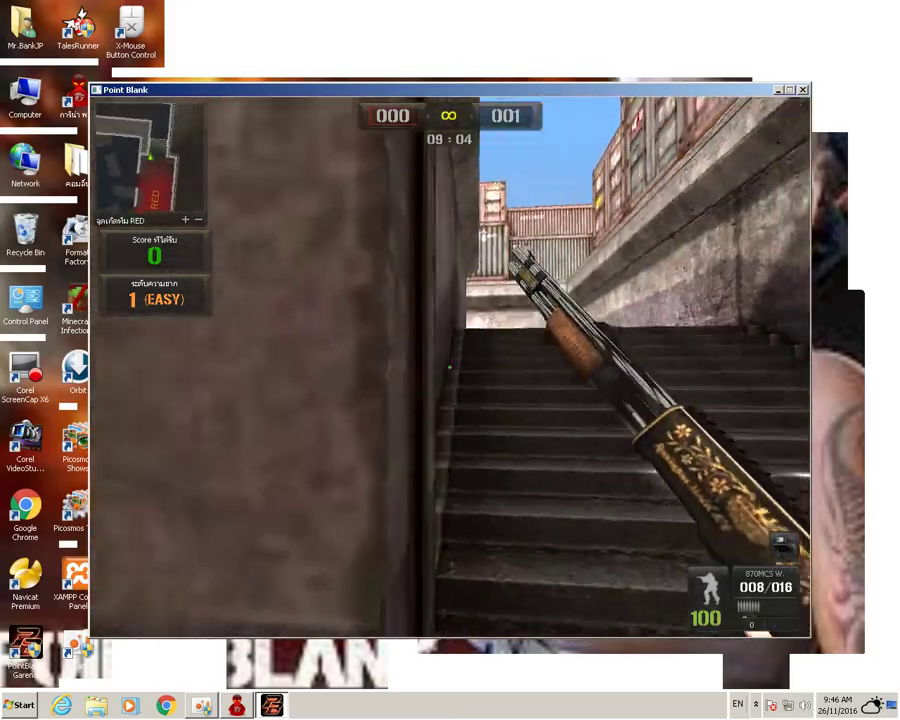